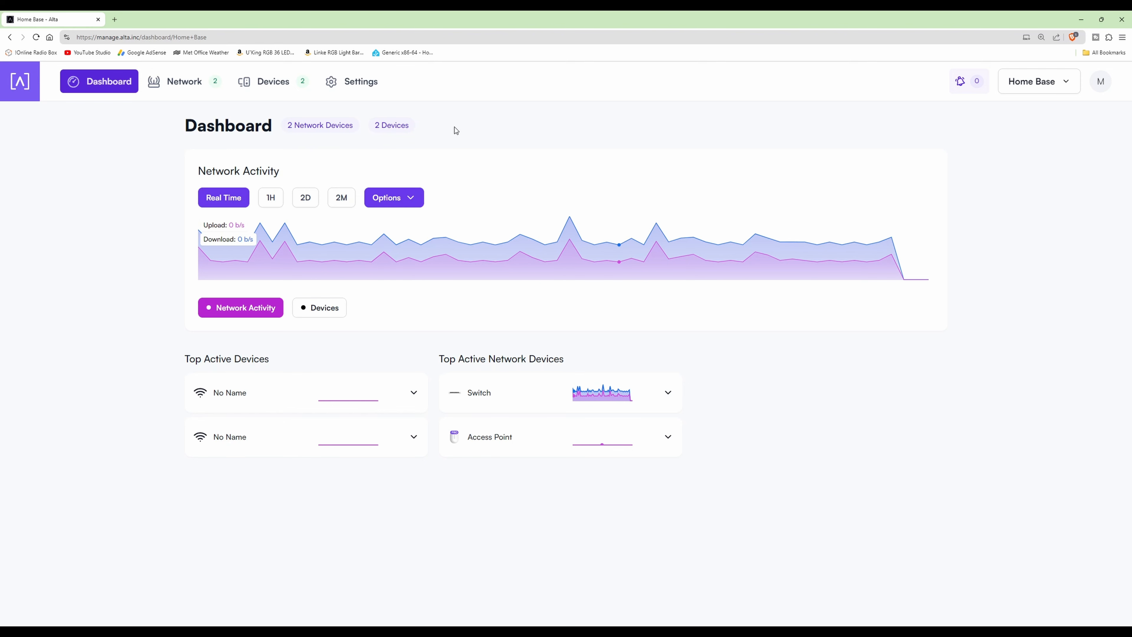
- Open the Switch from the network device list and add VLAN 2 to it
click(186, 84)
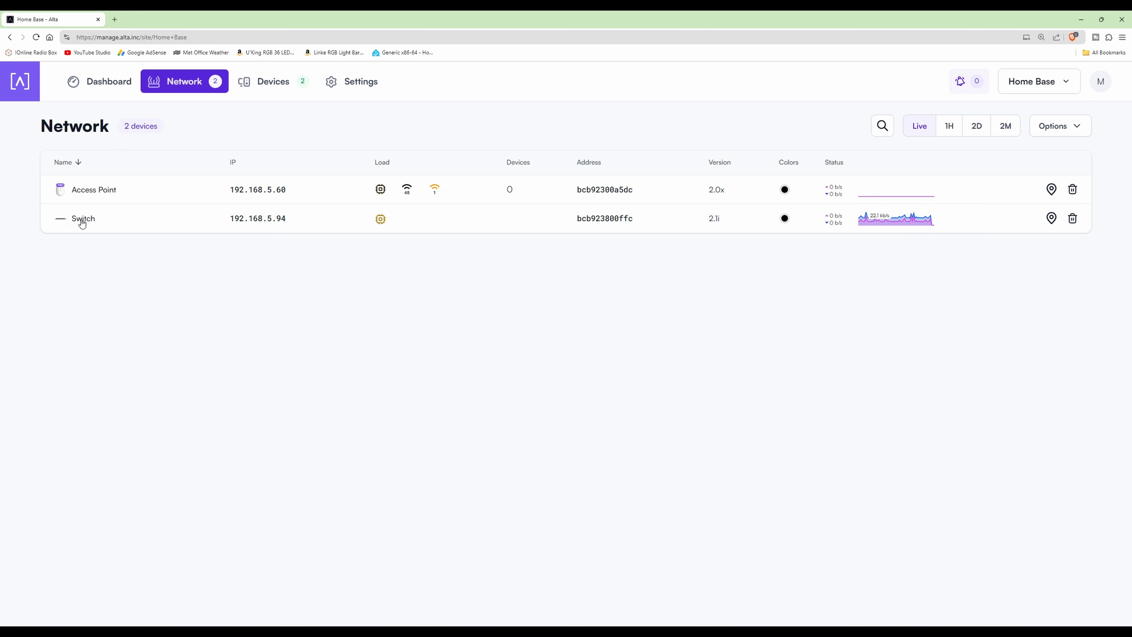
click(64, 220)
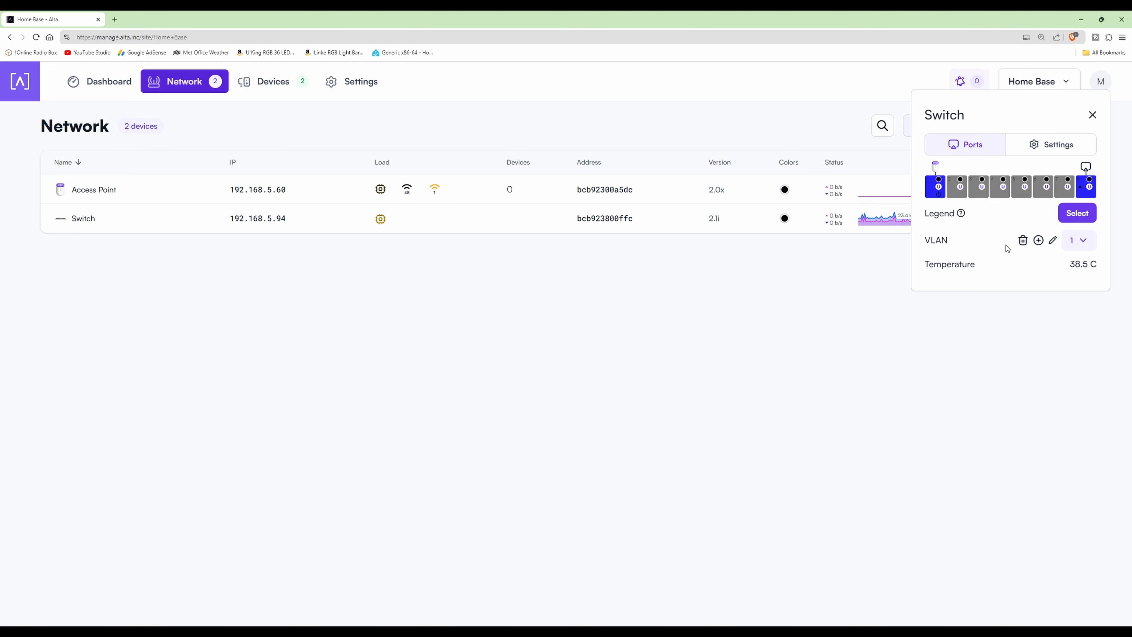
click(1039, 240)
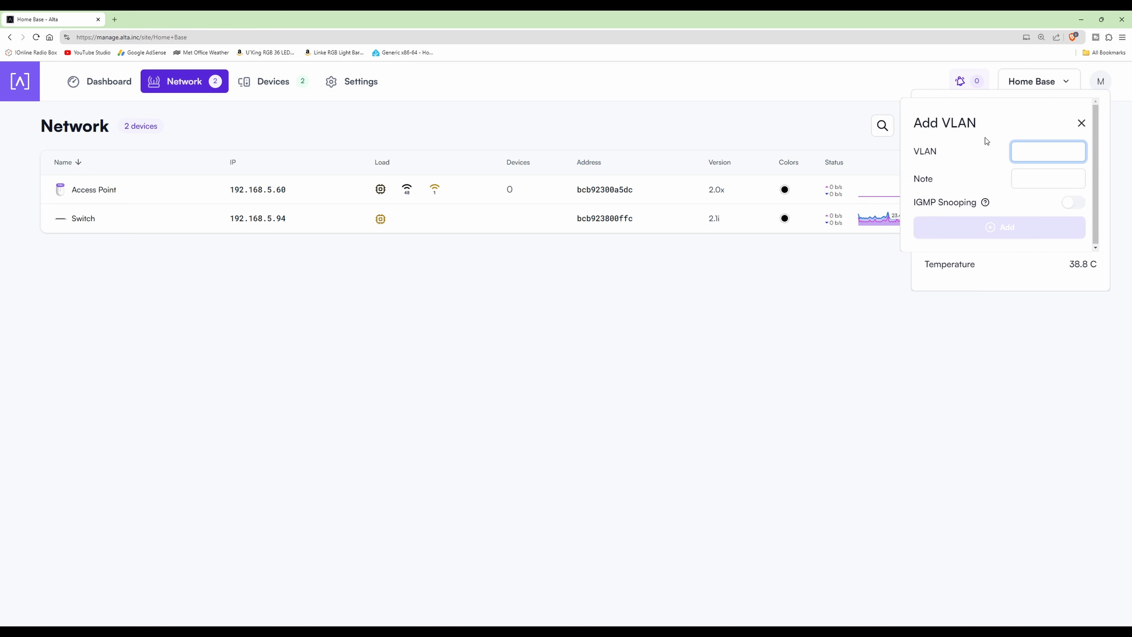
text(2)
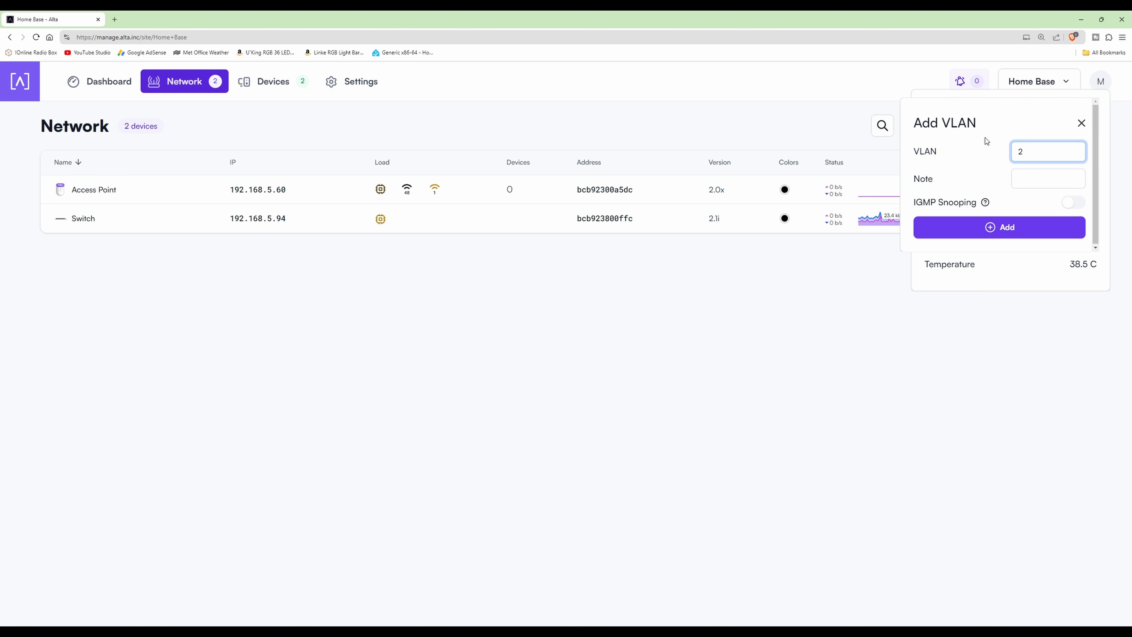
click(1008, 228)
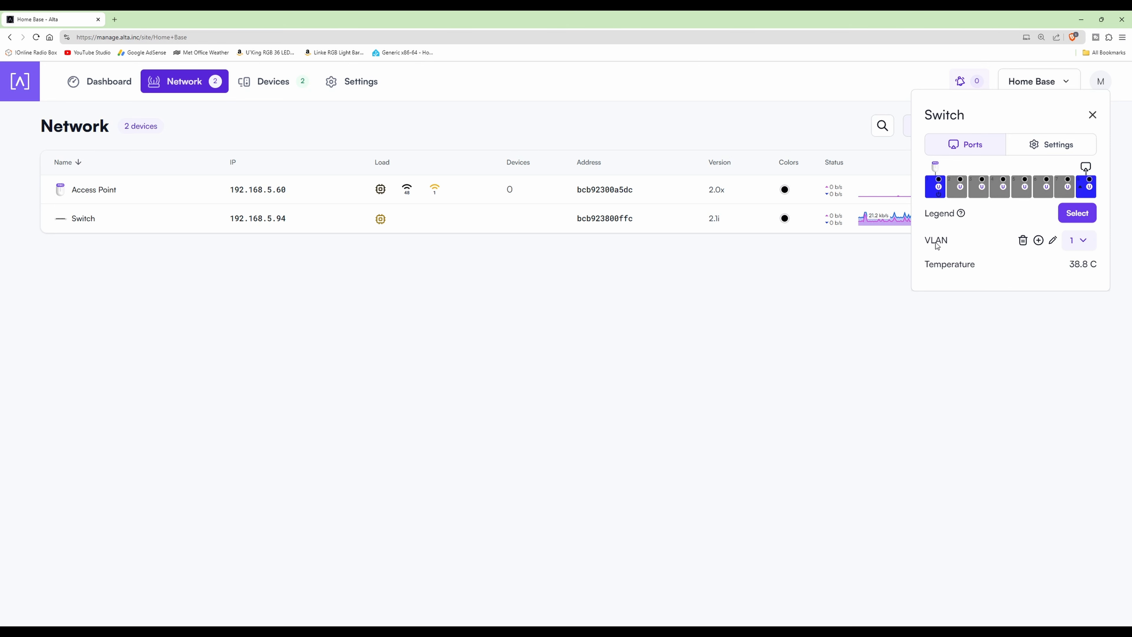
- Add VLANs 3 and 4 to the switch, then close the switch's details
click(1039, 241)
text(3)
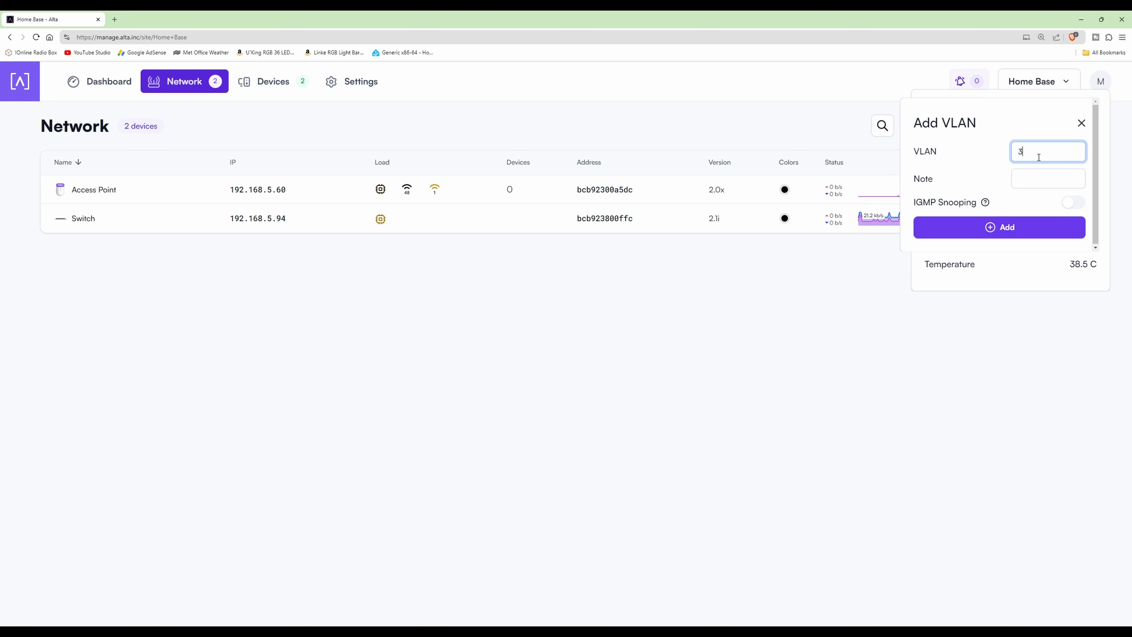
click(1002, 228)
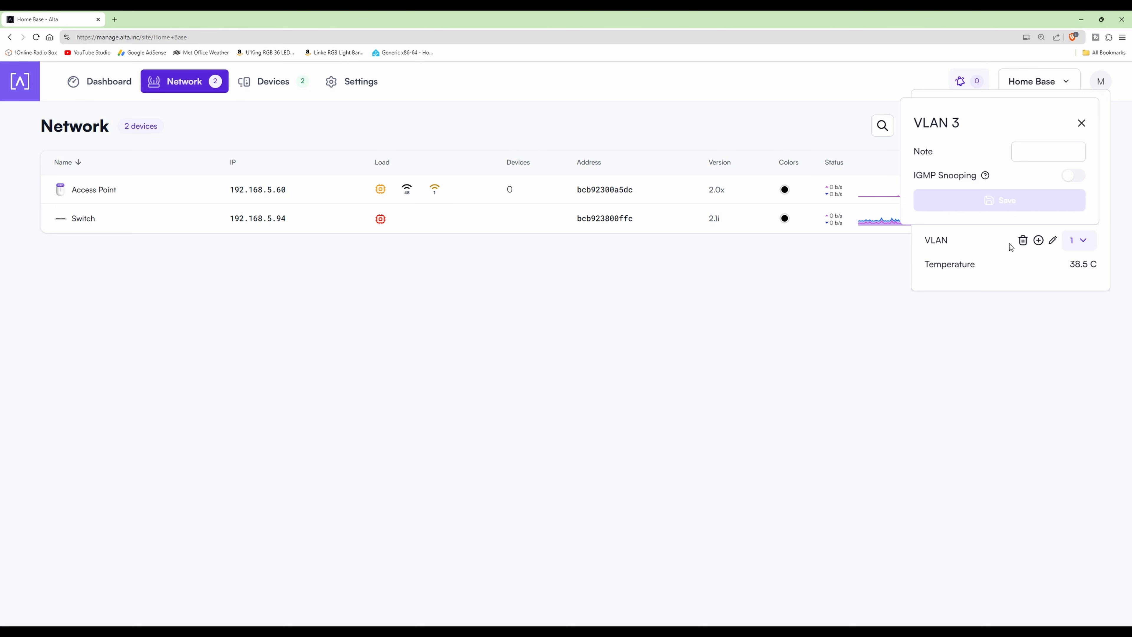
click(1039, 241)
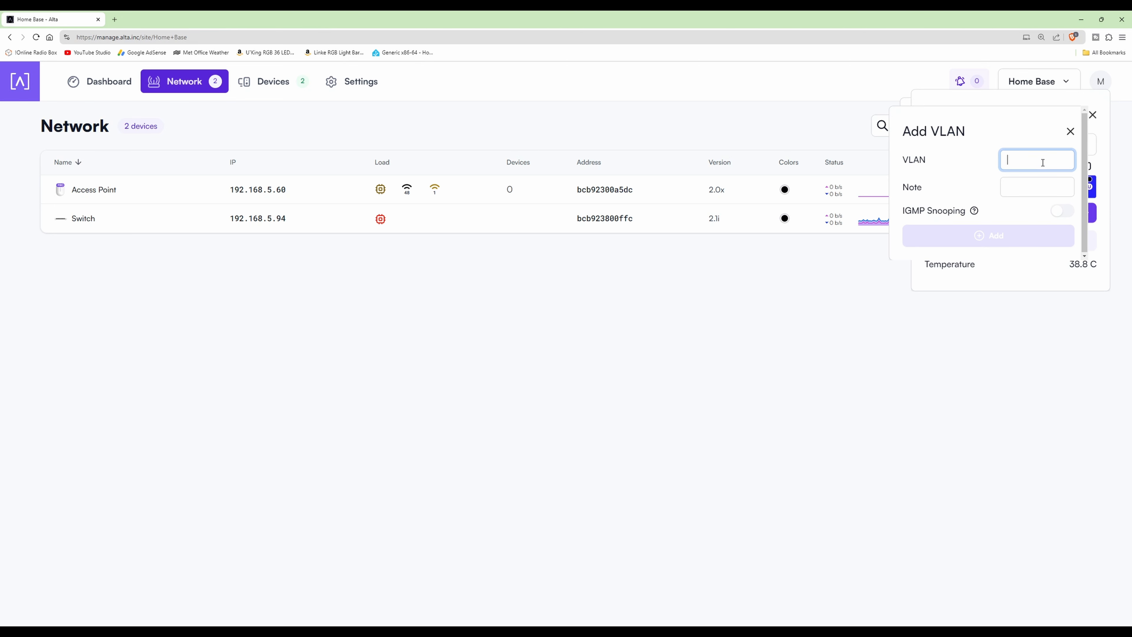
text(4)
click(1000, 236)
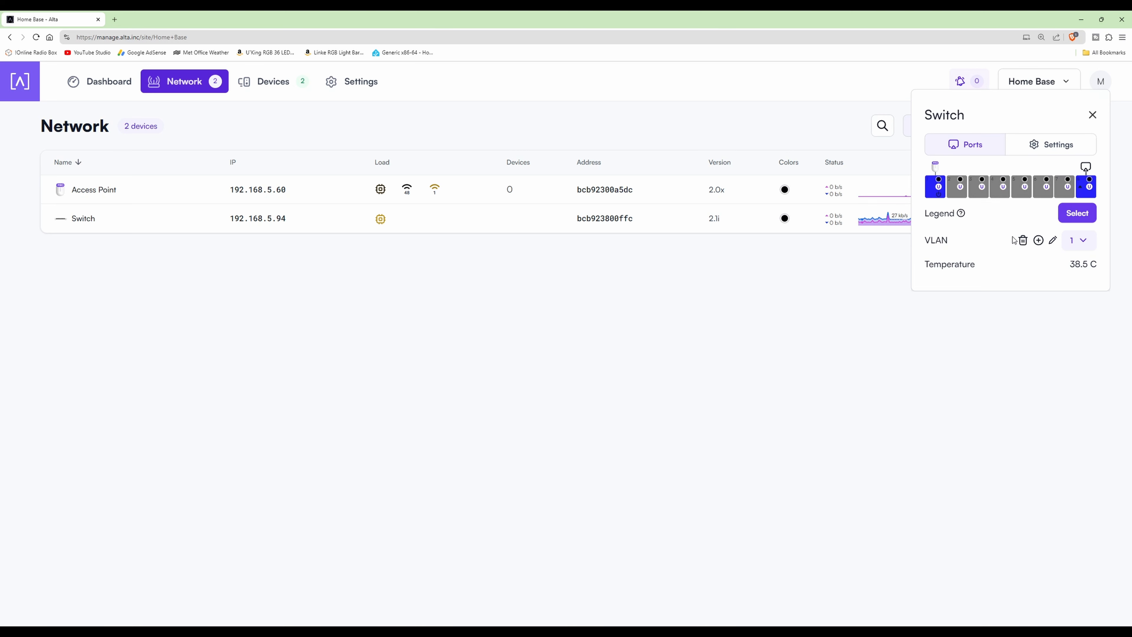
click(1093, 115)
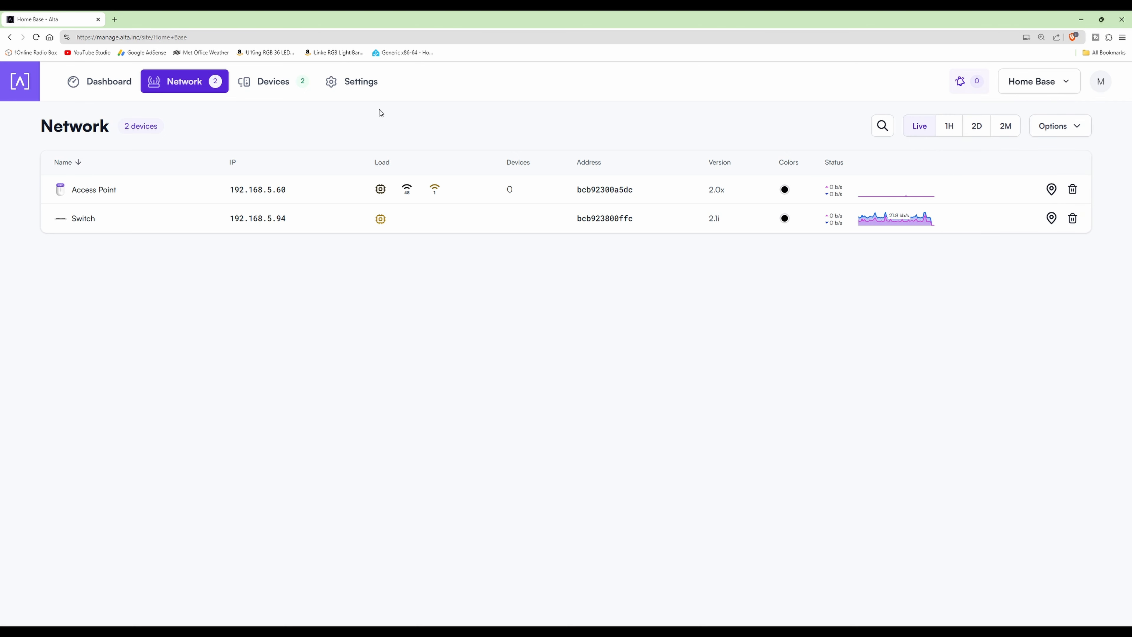
- Open the MTTLab WiFi network's settings and reveal its existing password
click(362, 84)
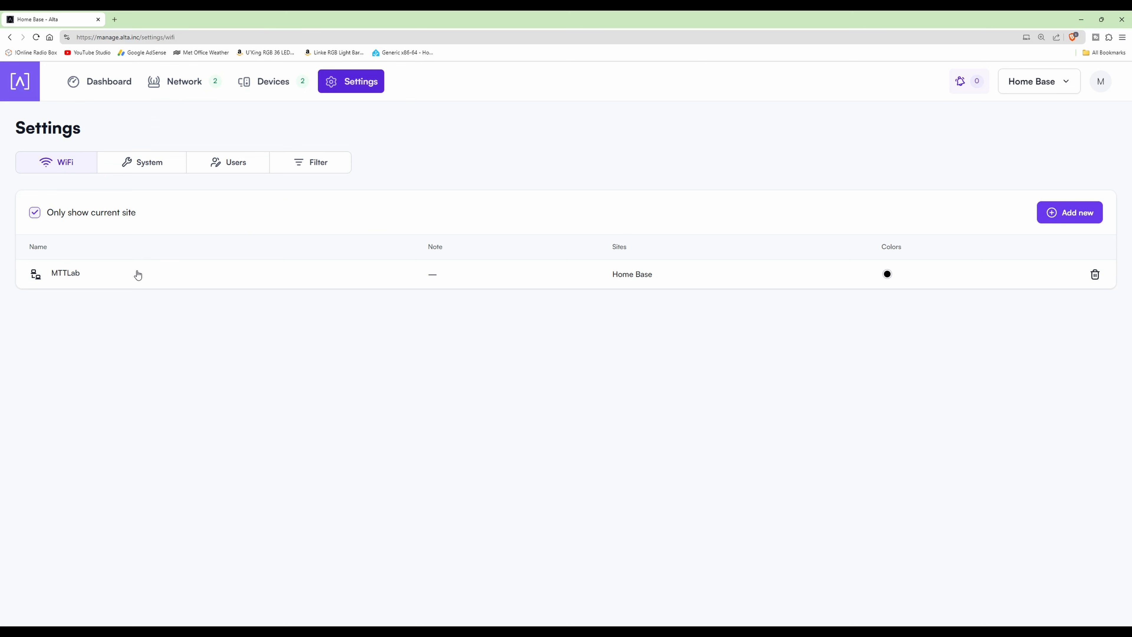
click(63, 275)
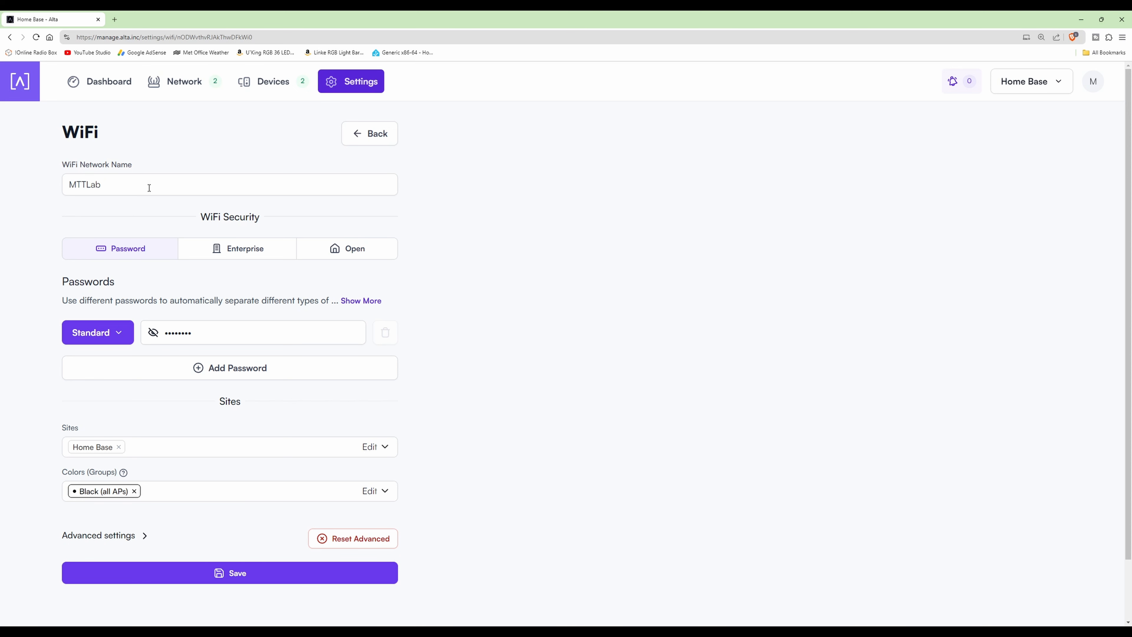
click(153, 332)
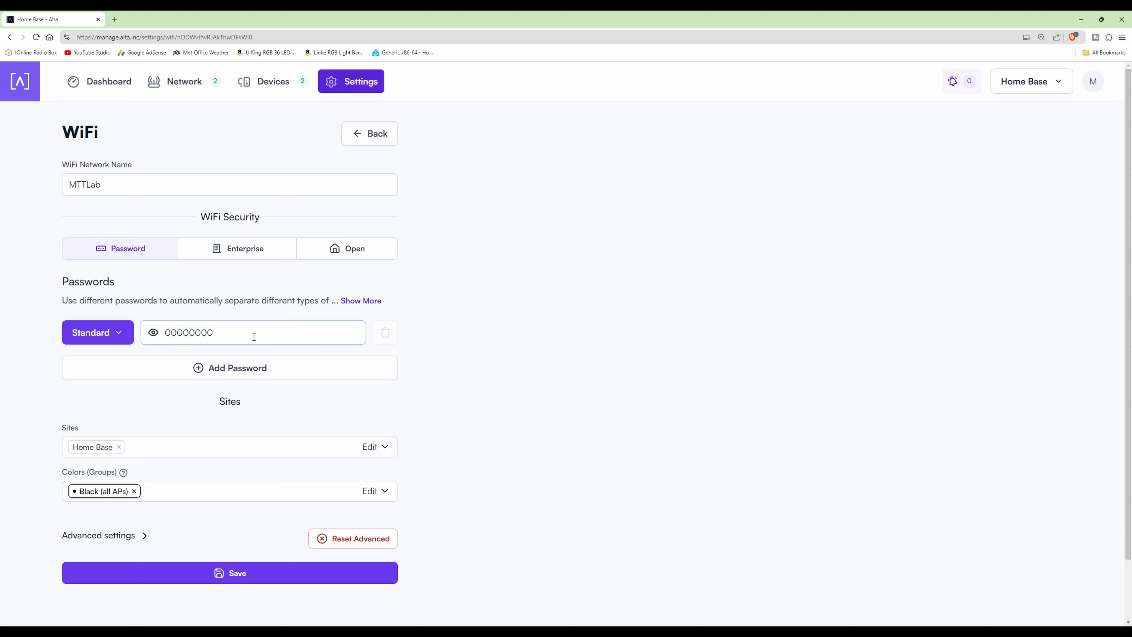
click(494, 330)
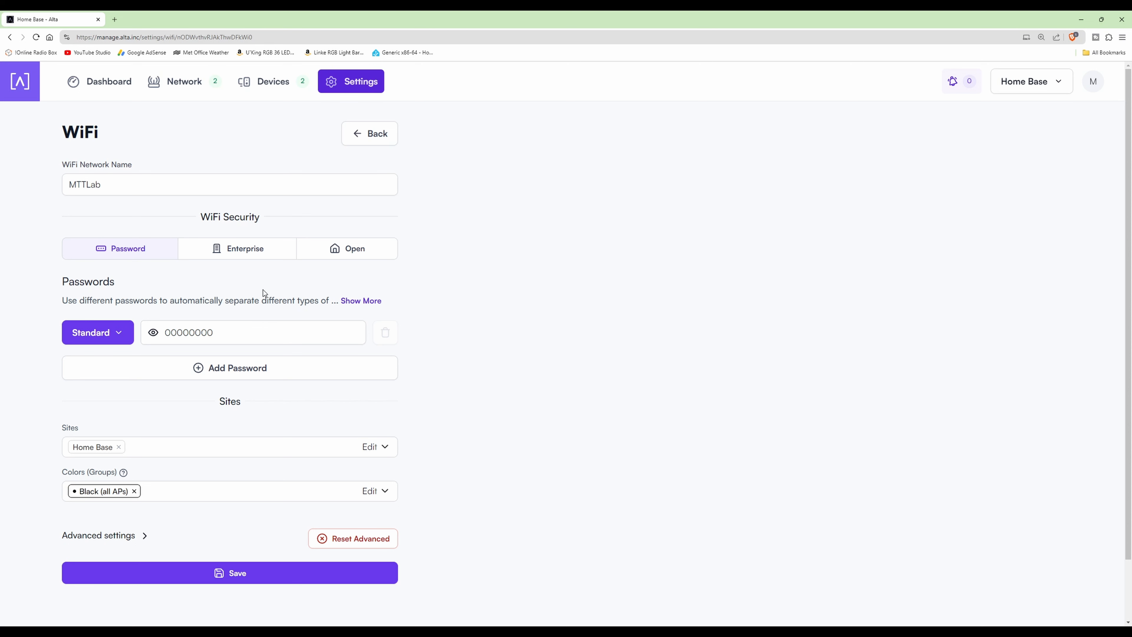
- Add a second password entry to the MTTLab network and assign it to VLAN 2
click(227, 368)
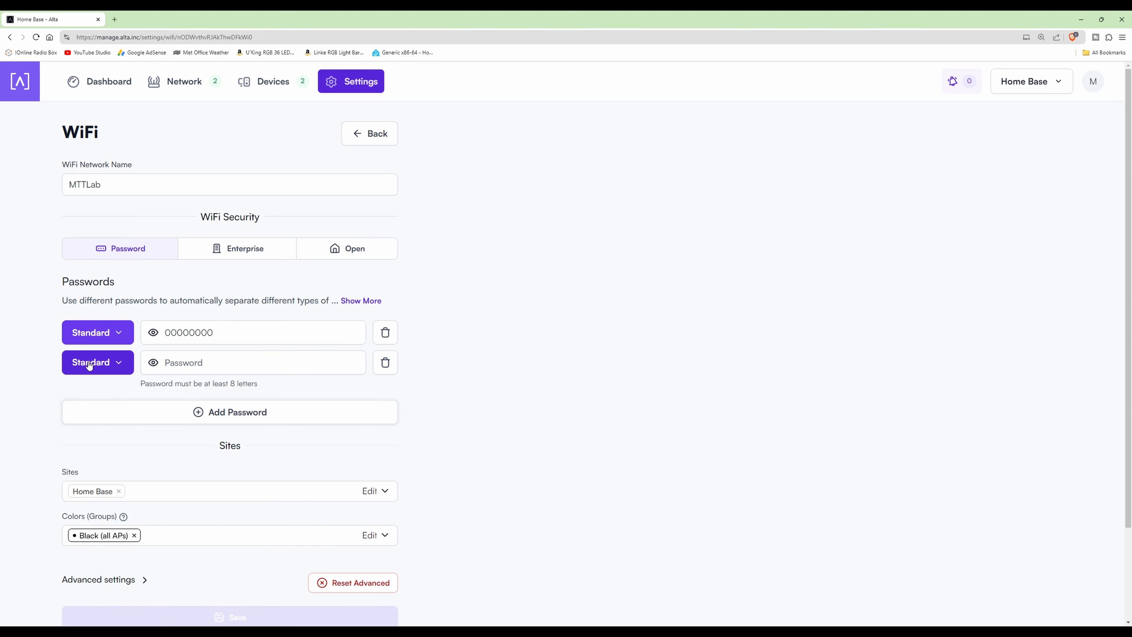
click(119, 365)
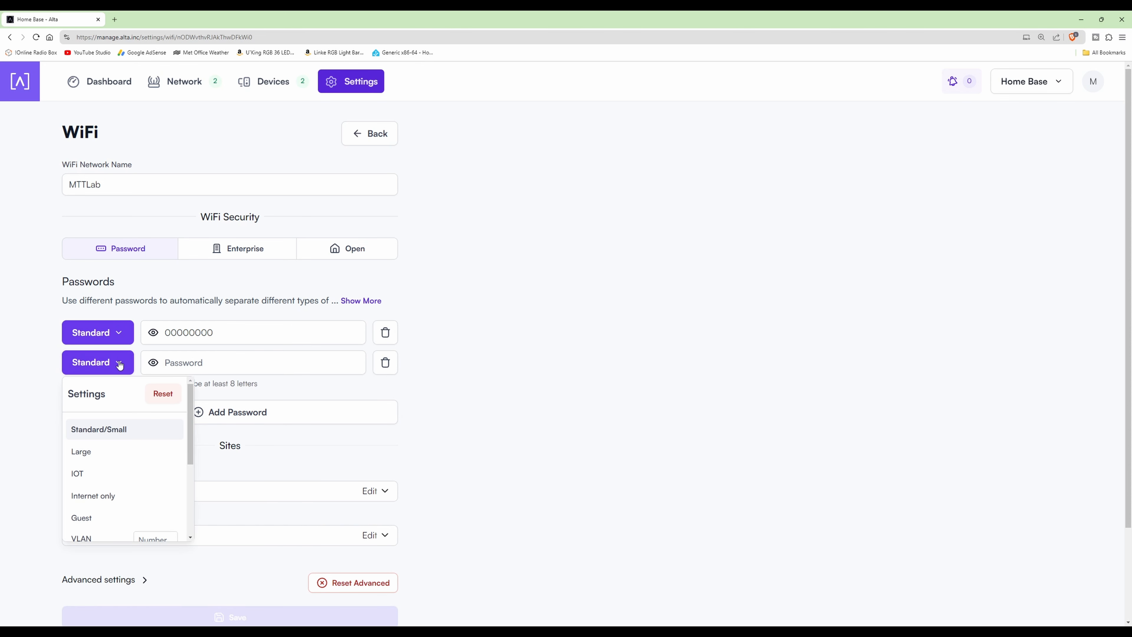
scroll(189, 413, down, 3)
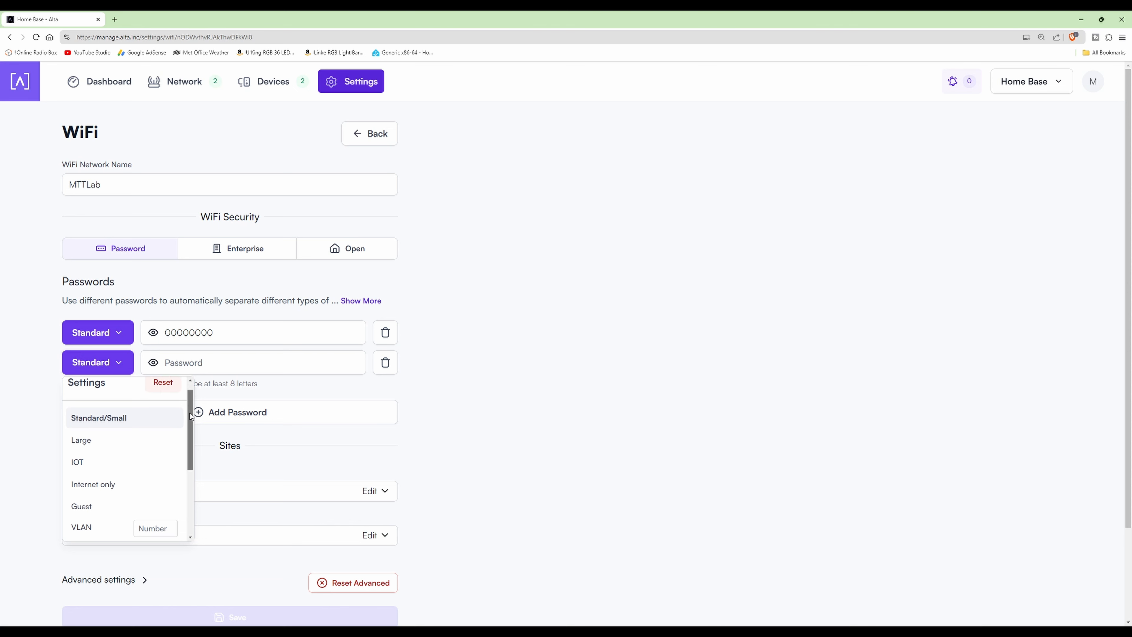
click(162, 433)
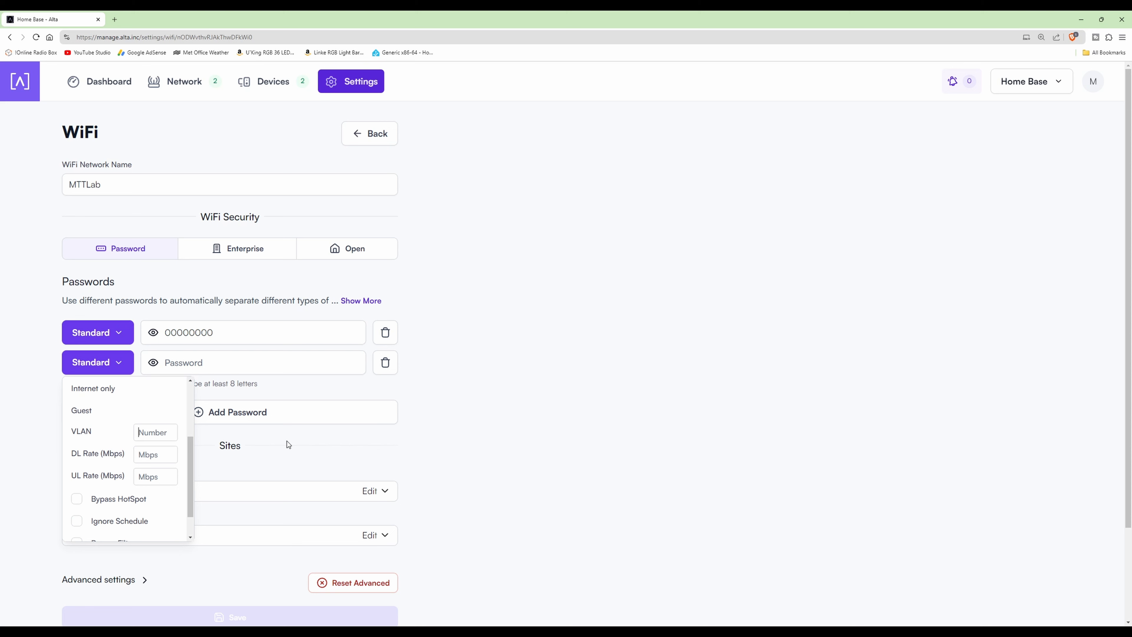
text(2)
- Review the second password's remaining rate, bypass and type options, and expand the descriptions of the network types
mouse_move(78, 459)
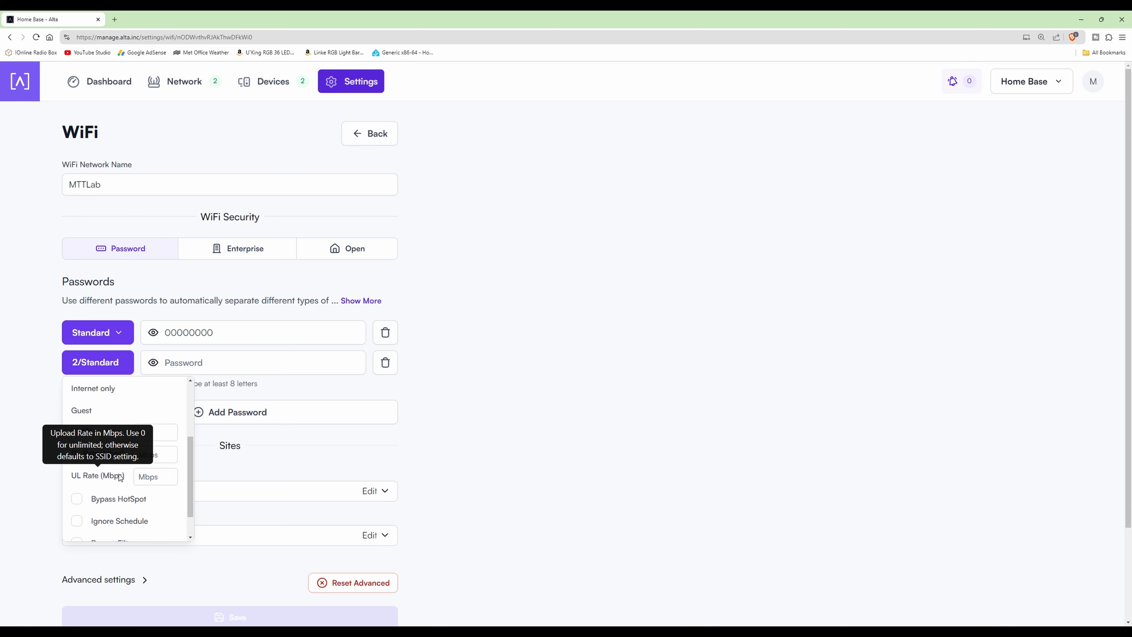
drag(190, 453, 190, 480)
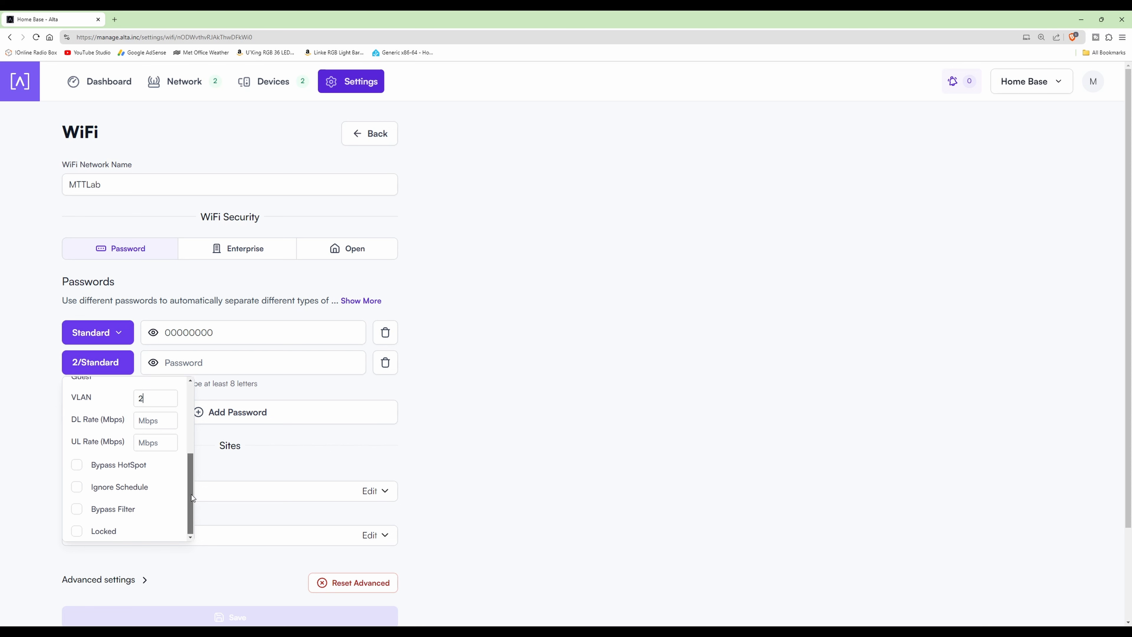
scroll(189, 446, up, 2)
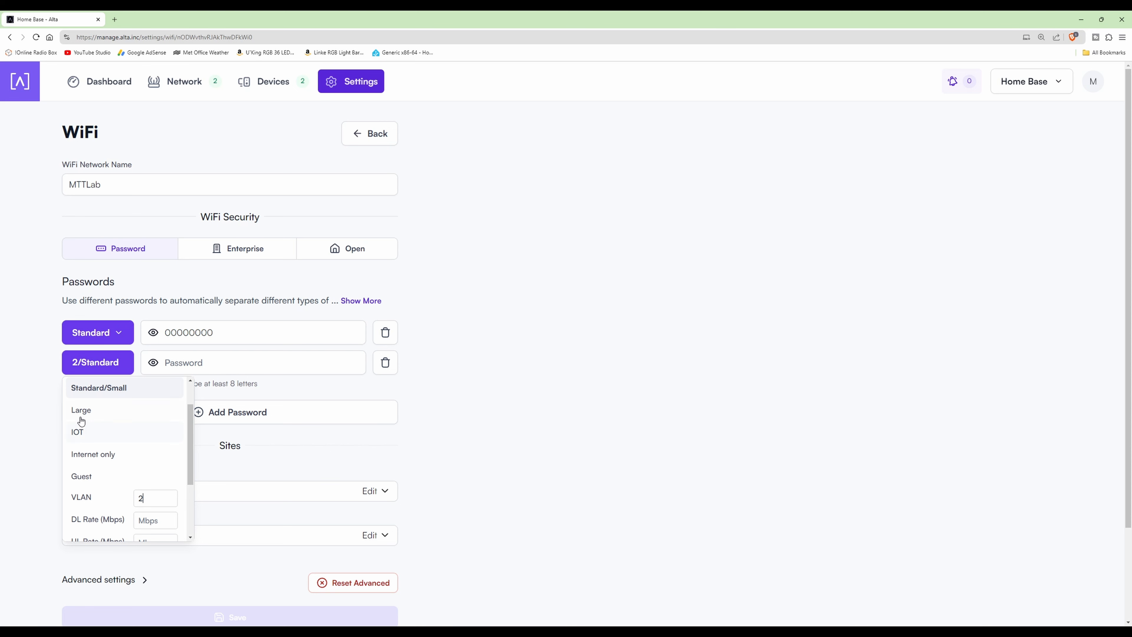
scroll(109, 475, up, 2)
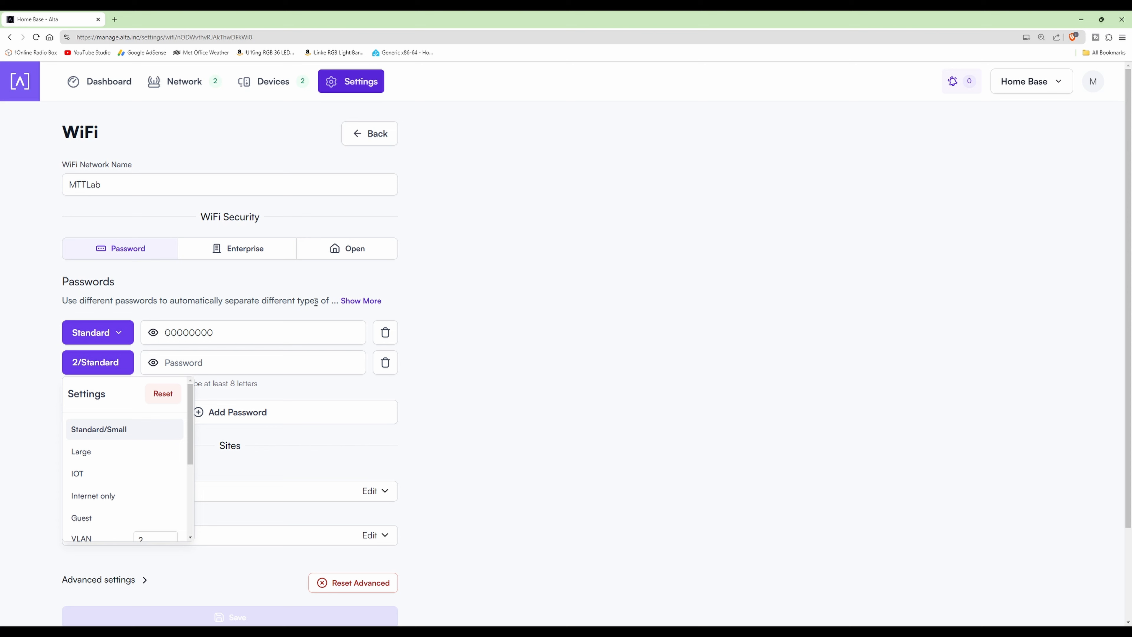
click(366, 304)
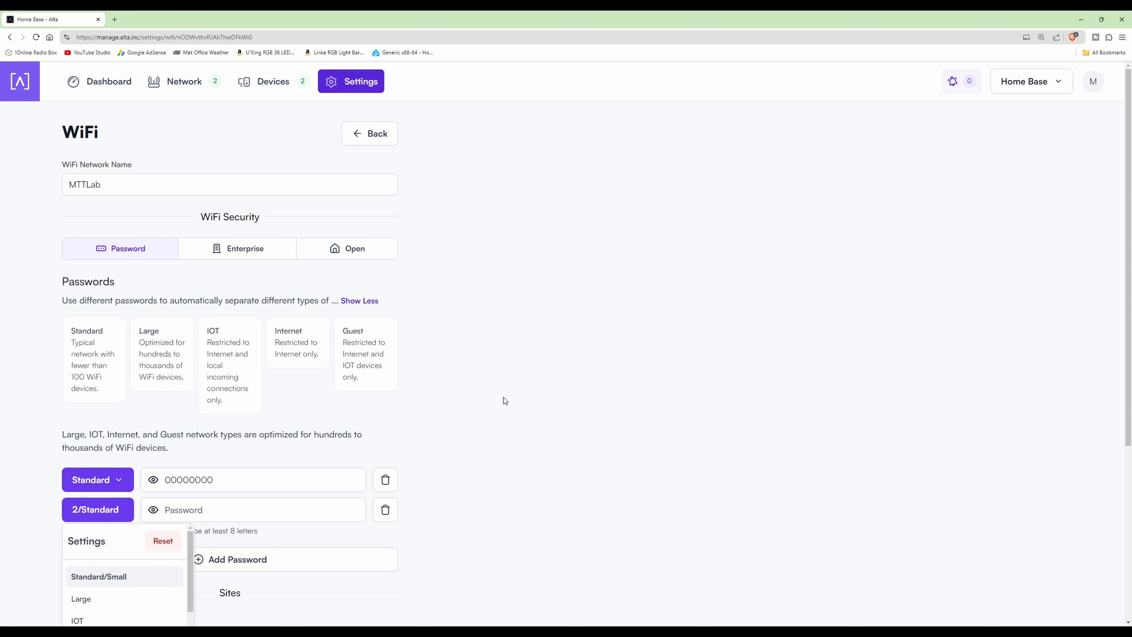
click(509, 402)
- Set the VLAN 2 password entry's network type to Internet only and enter its WiFi password
scroll(542, 430, down, 3)
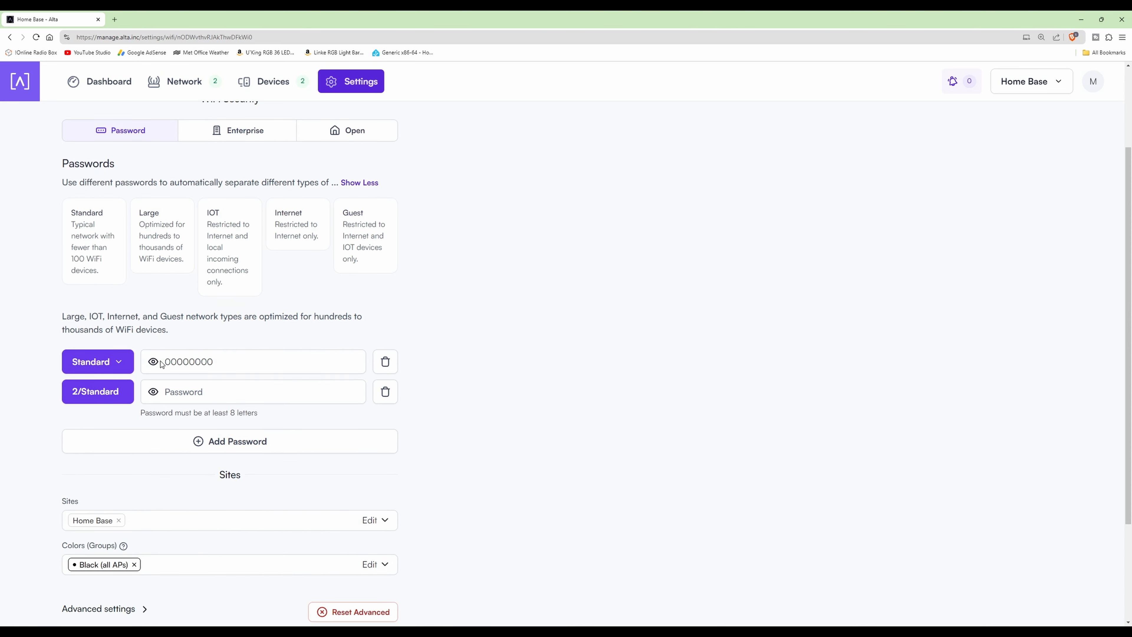
click(101, 401)
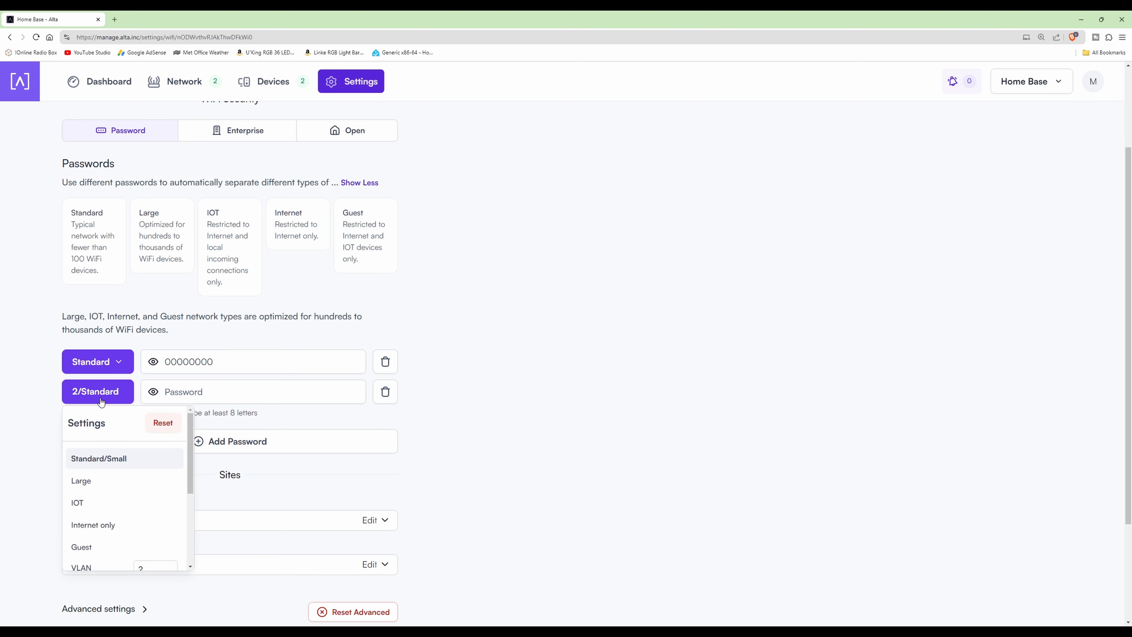
click(117, 526)
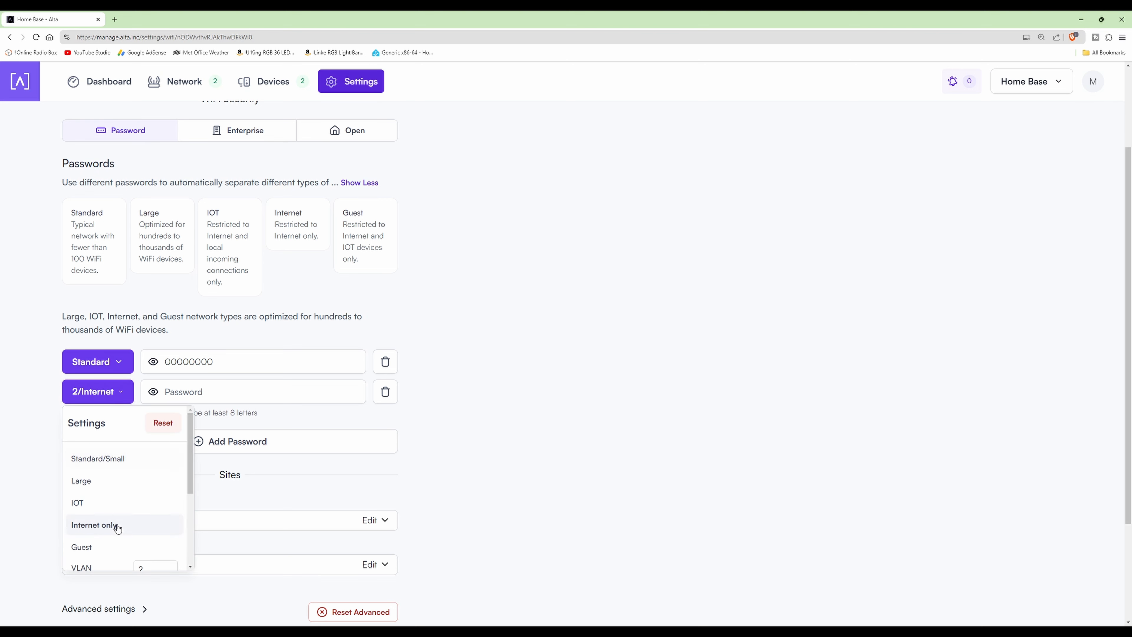
click(240, 392)
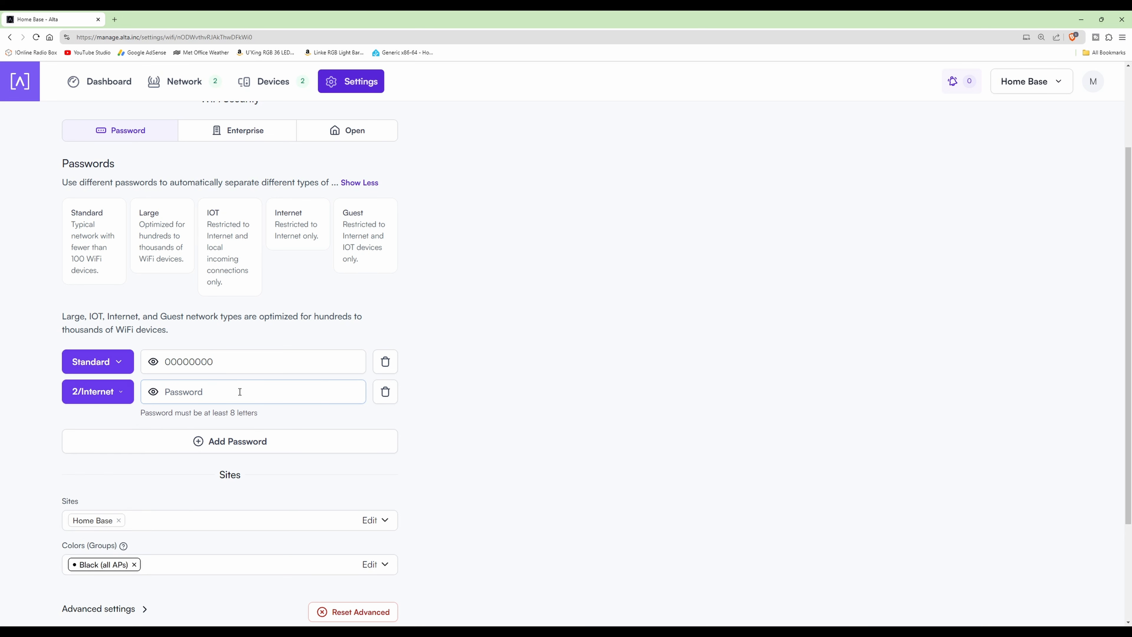
text(11111111)
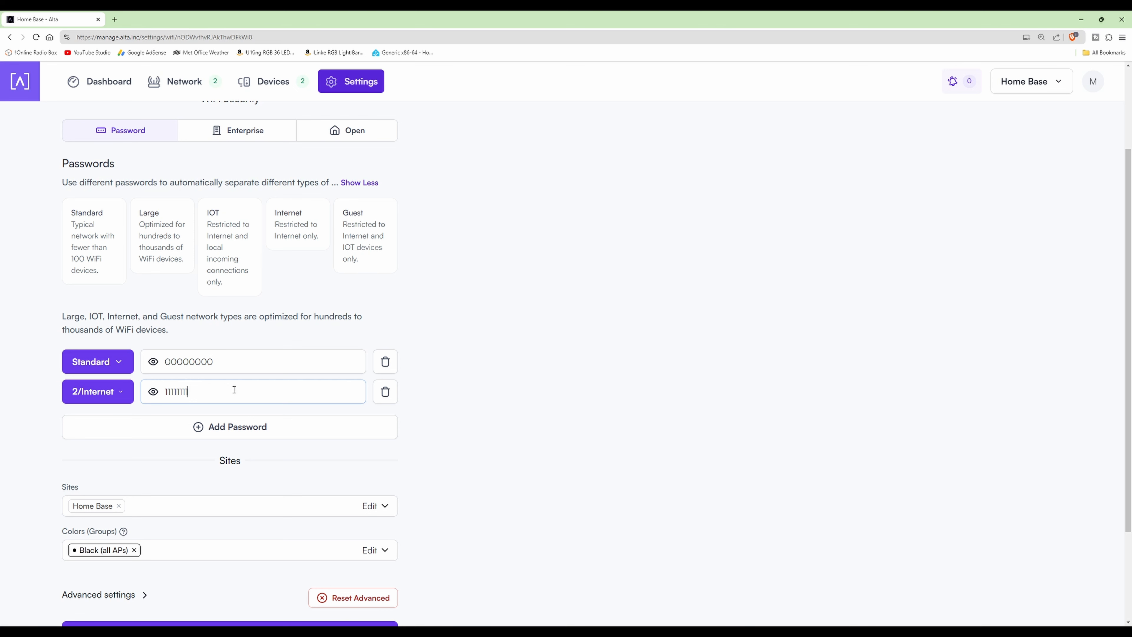
- Add a third password entry with the Guest network type on VLAN 3, and enter its WiFi password
scroll(194, 263, up, 3)
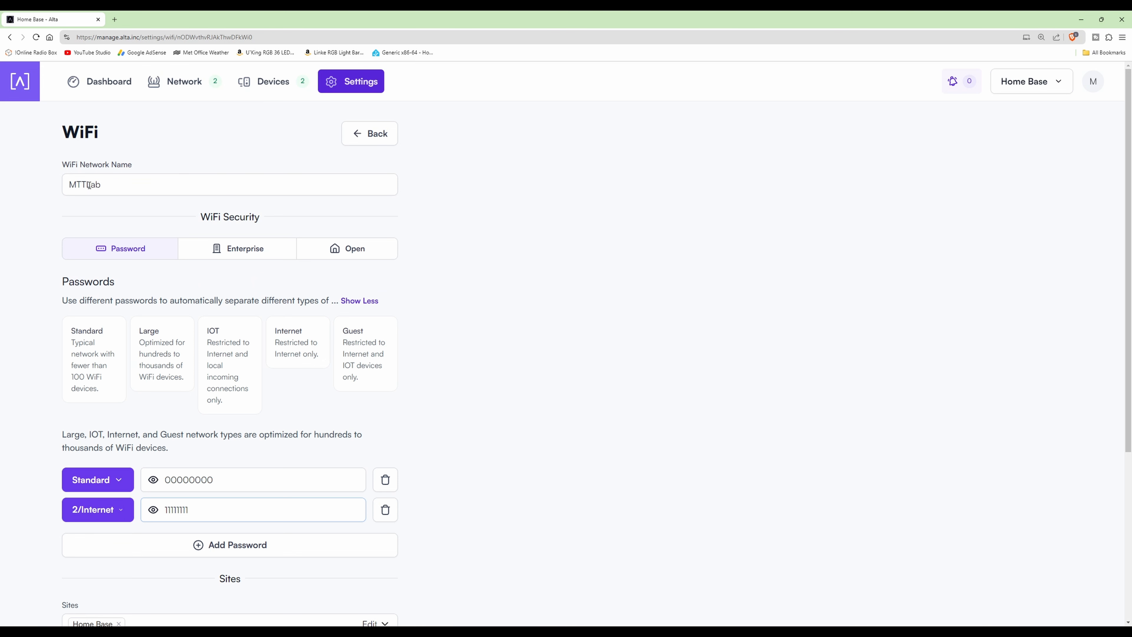
scroll(231, 405, down, 3)
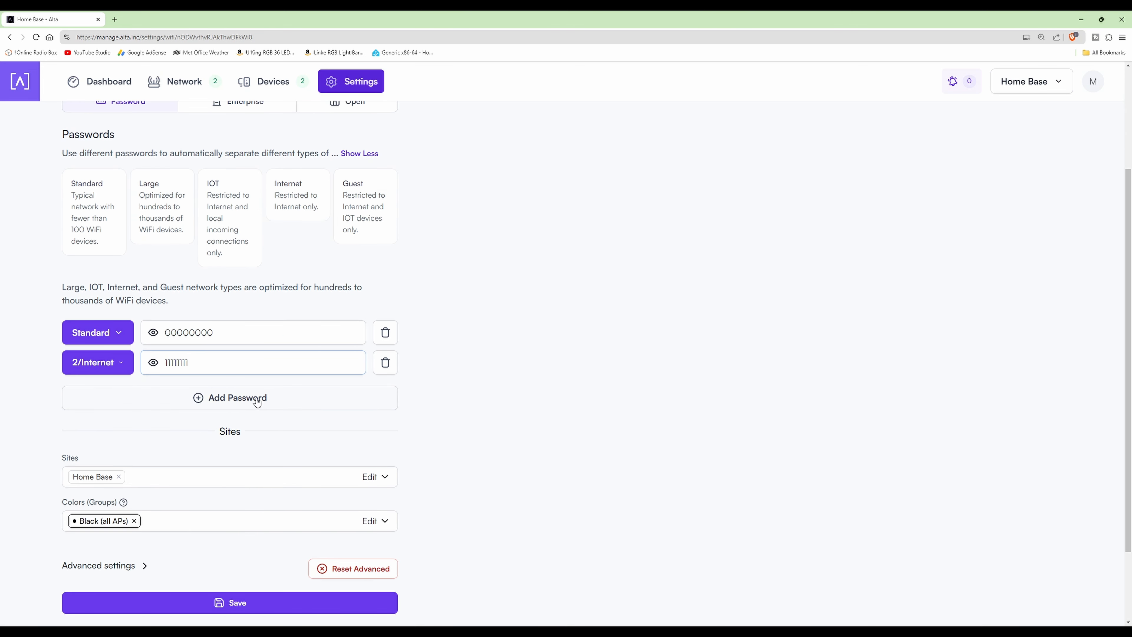
click(248, 398)
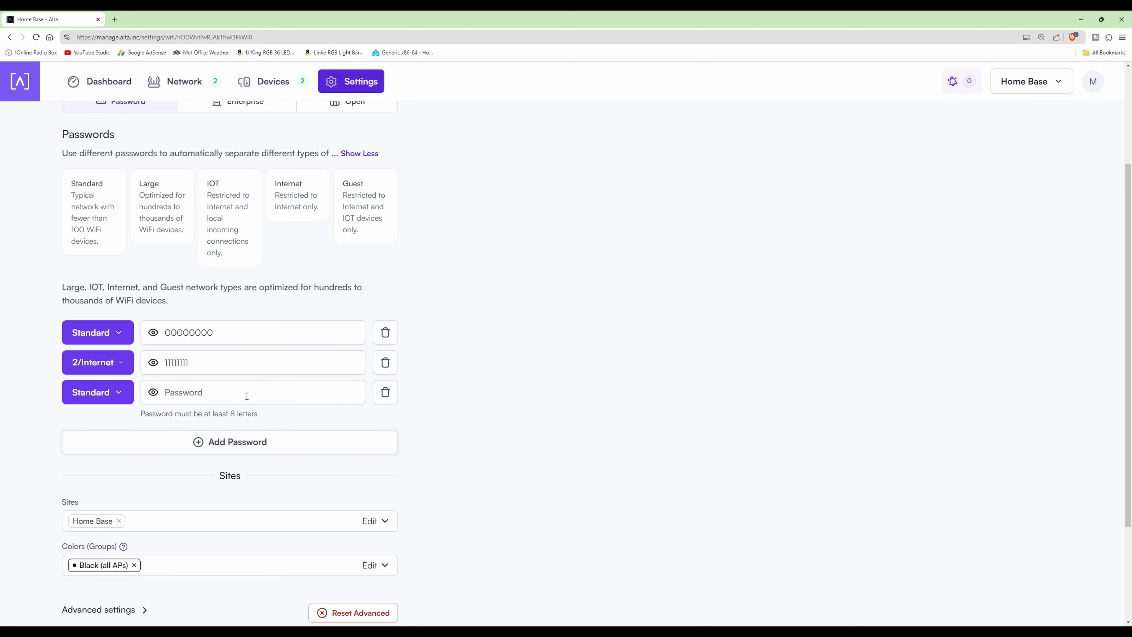
click(107, 393)
click(99, 546)
scroll(143, 477, down, 2)
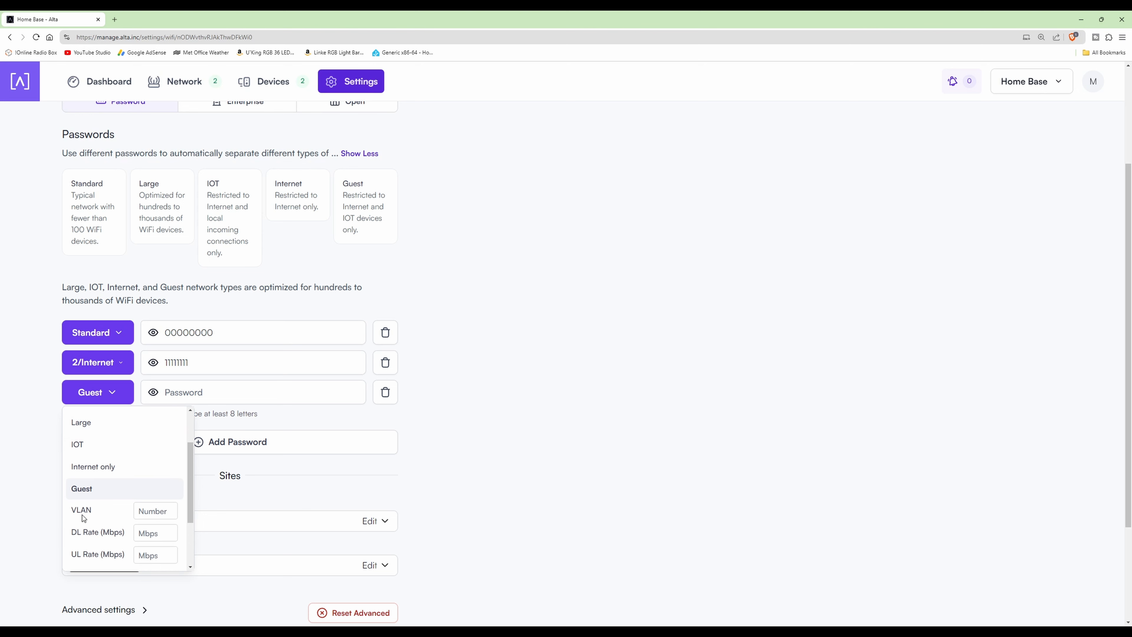
click(162, 509)
text(3)
click(232, 389)
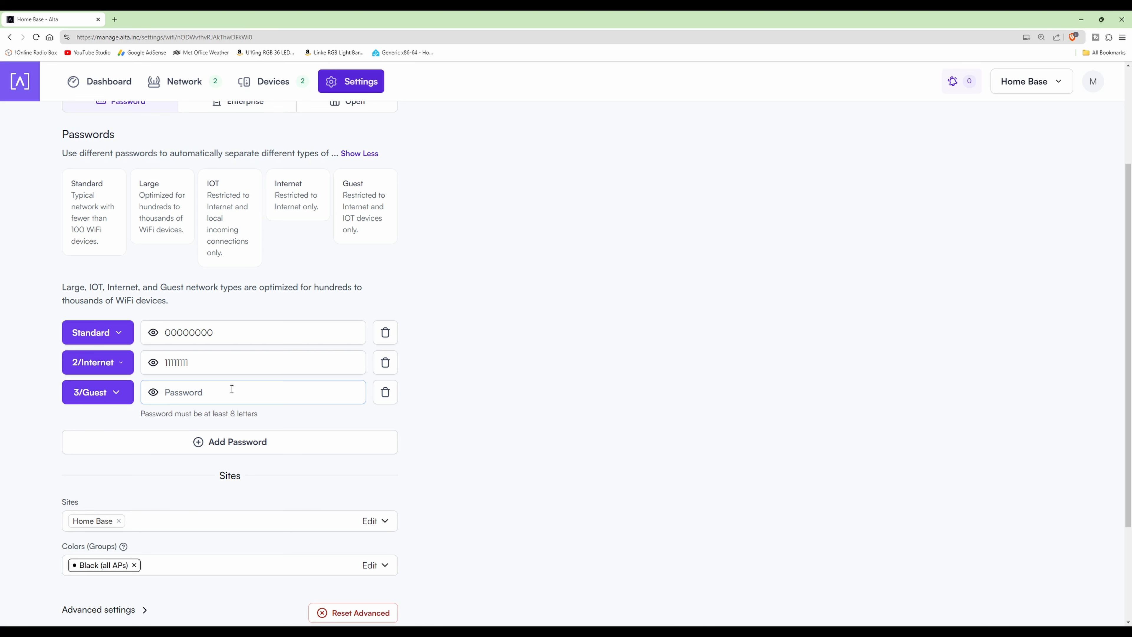
text(22222222)
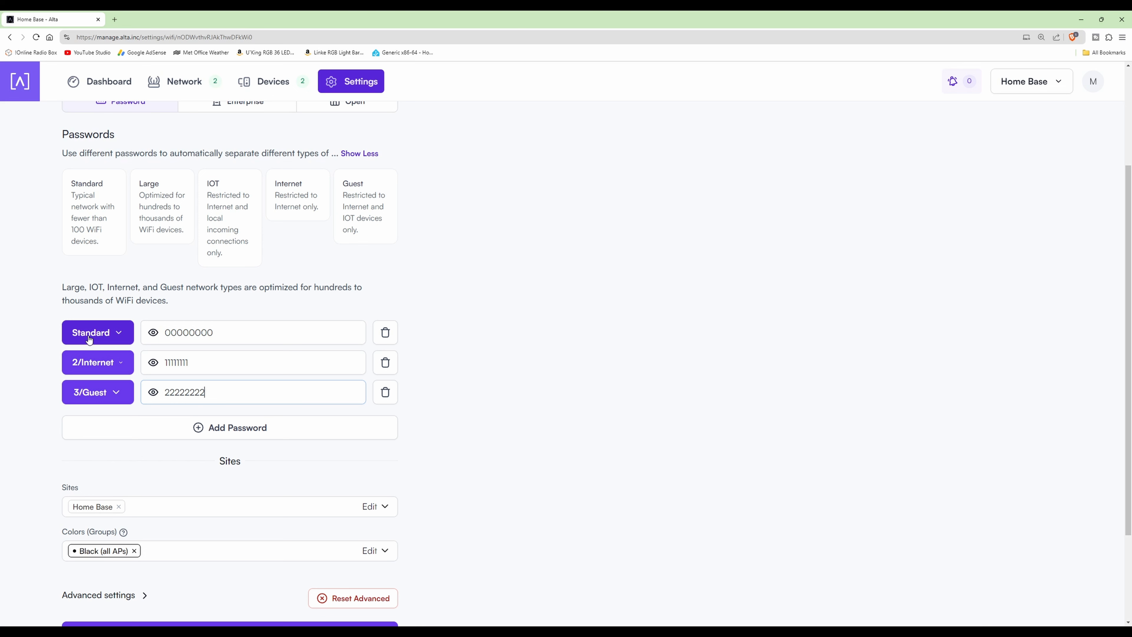
click(99, 337)
click(99, 337)
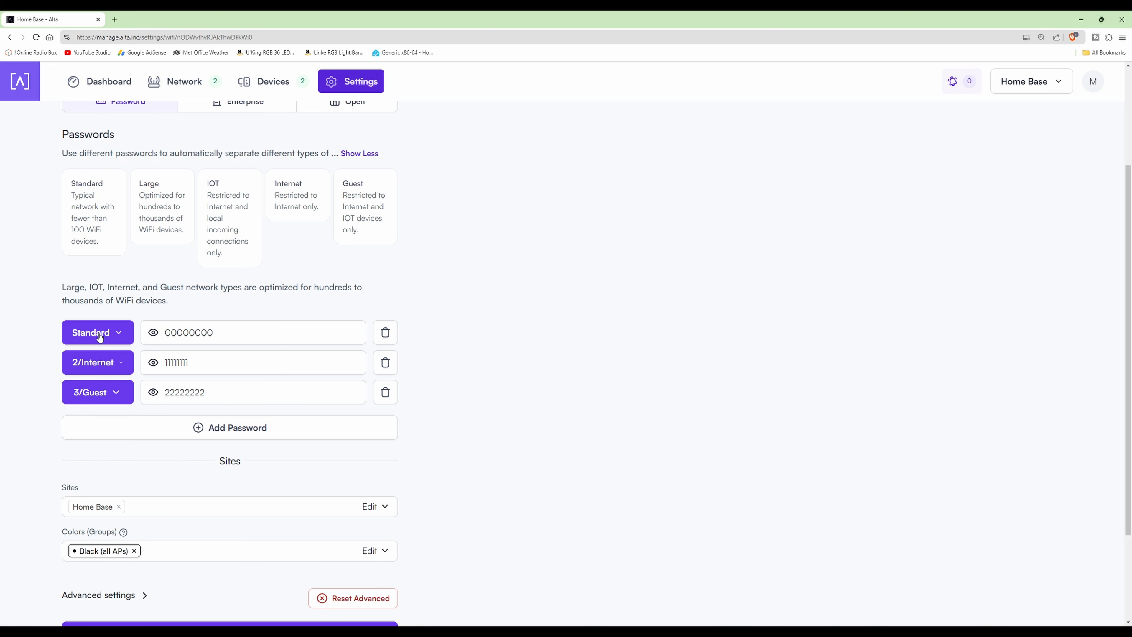
- Add a fourth password entry with the IOT network type on VLAN 4, and enter its WiFi password
click(101, 363)
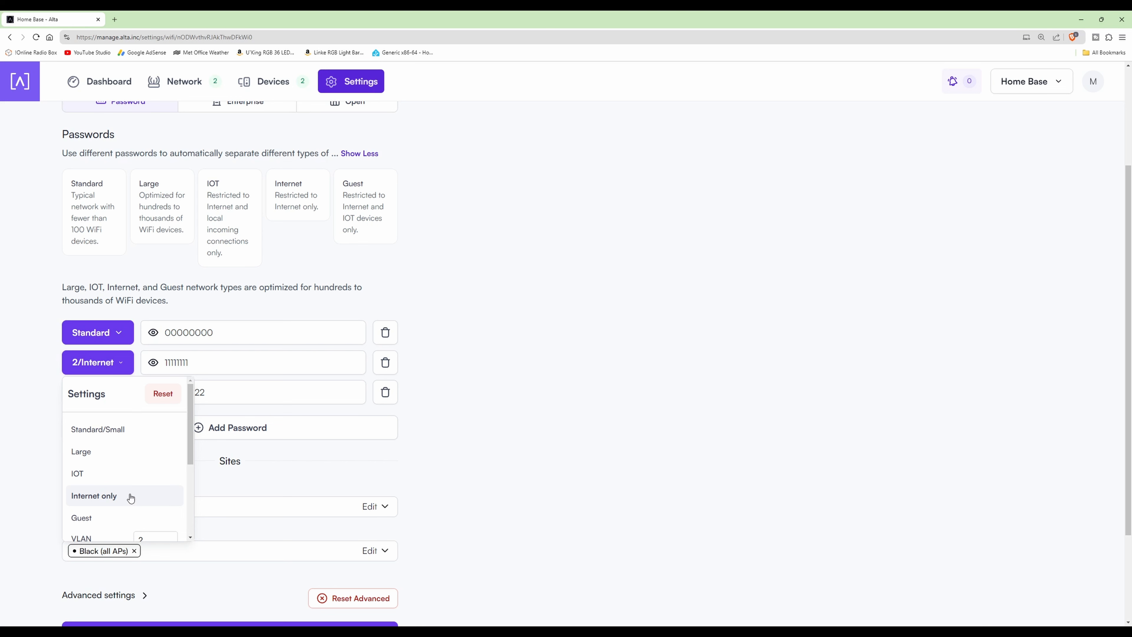
click(101, 362)
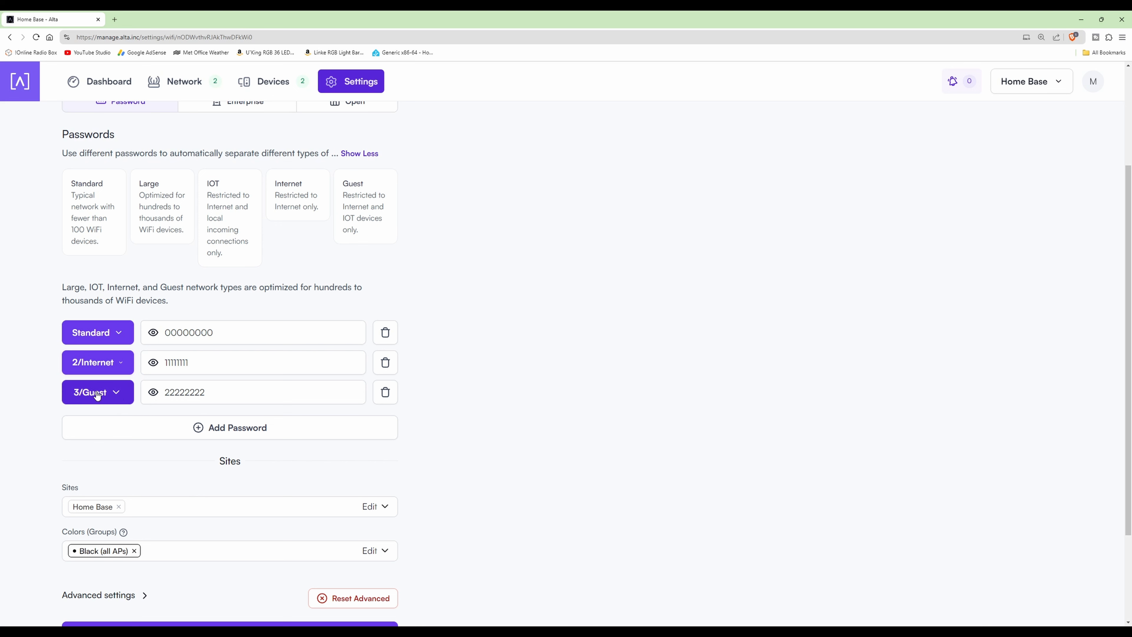
click(236, 429)
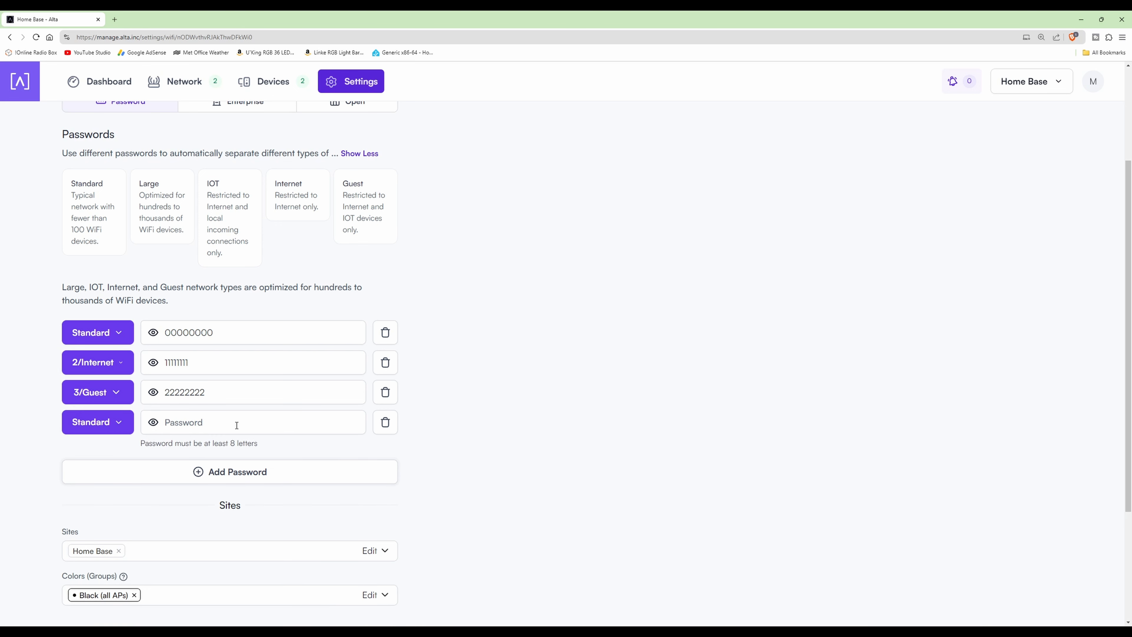
click(100, 424)
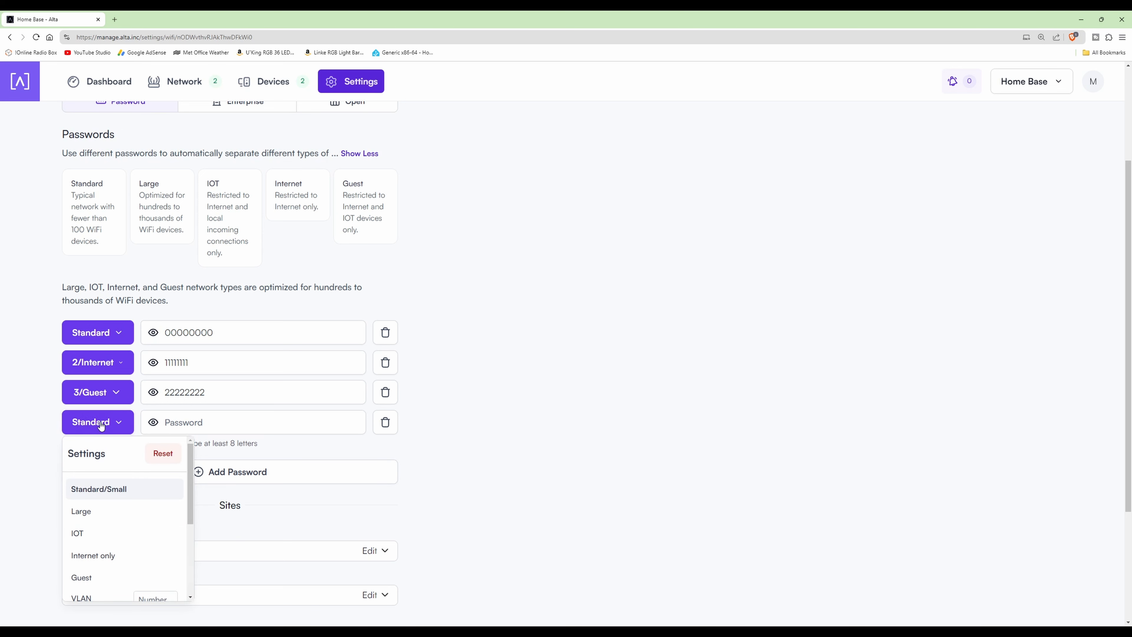
click(80, 538)
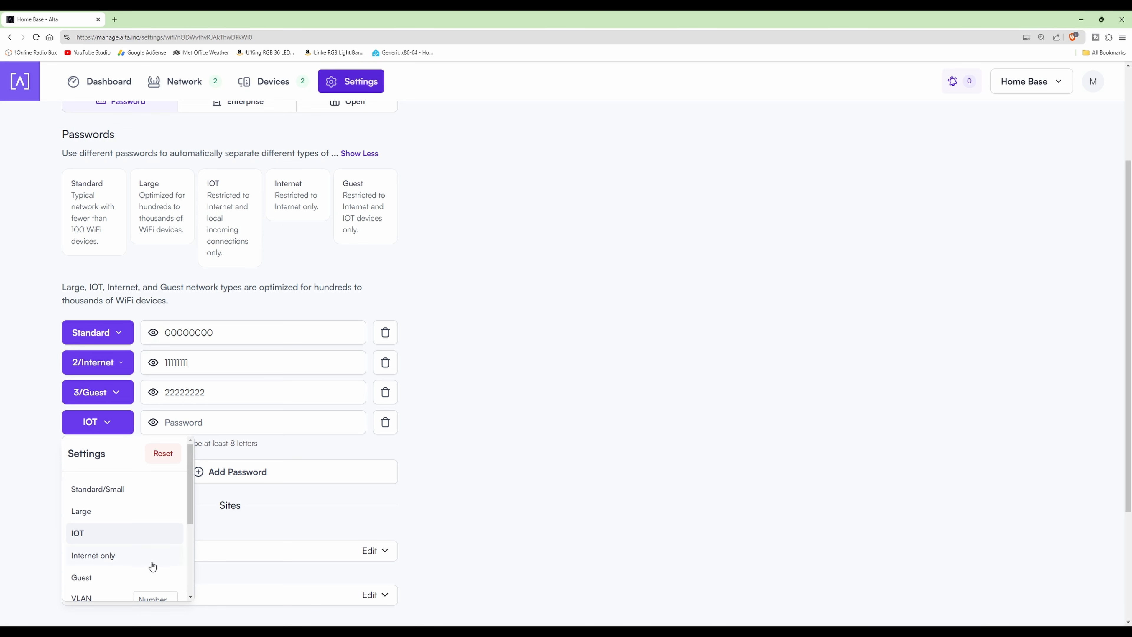
scroll(151, 566, down, 2)
click(165, 539)
text(4)
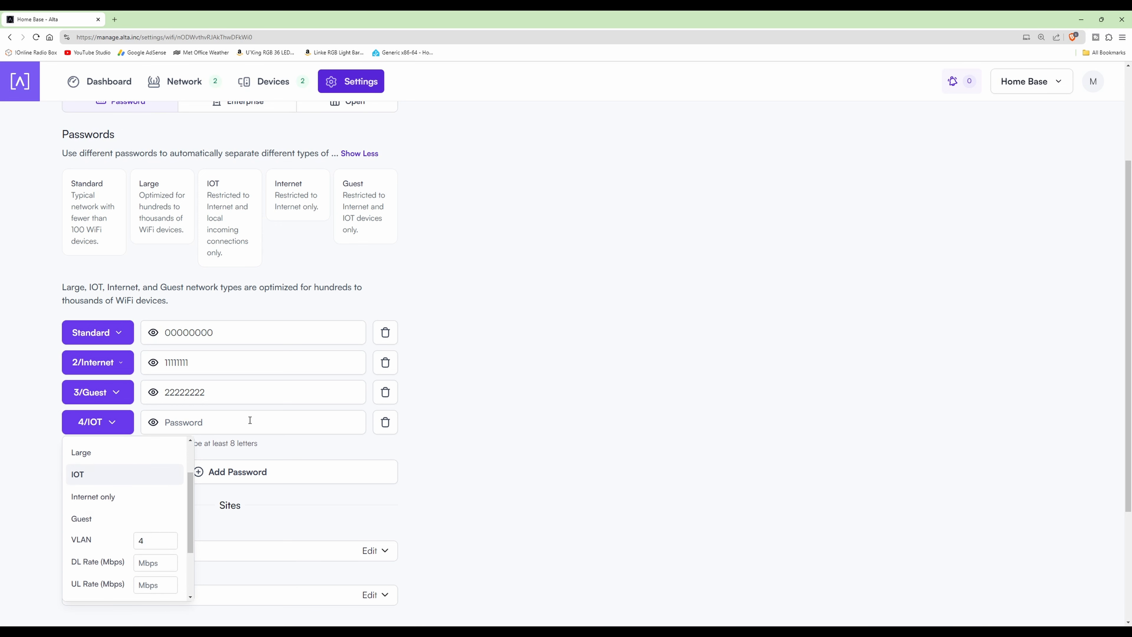
click(250, 421)
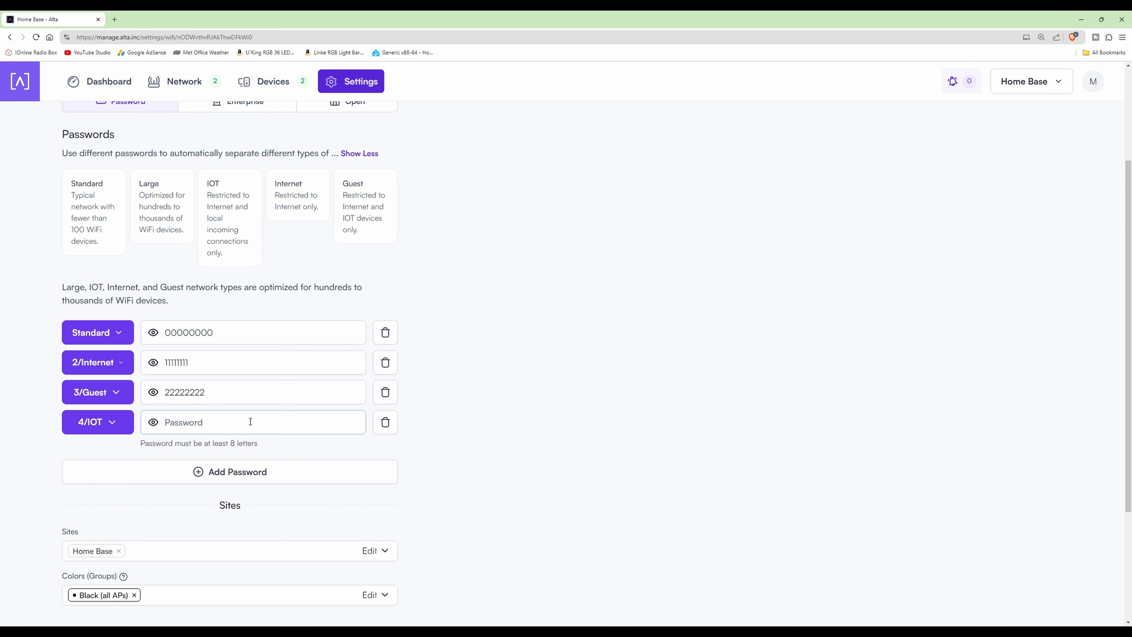
text(33333333)
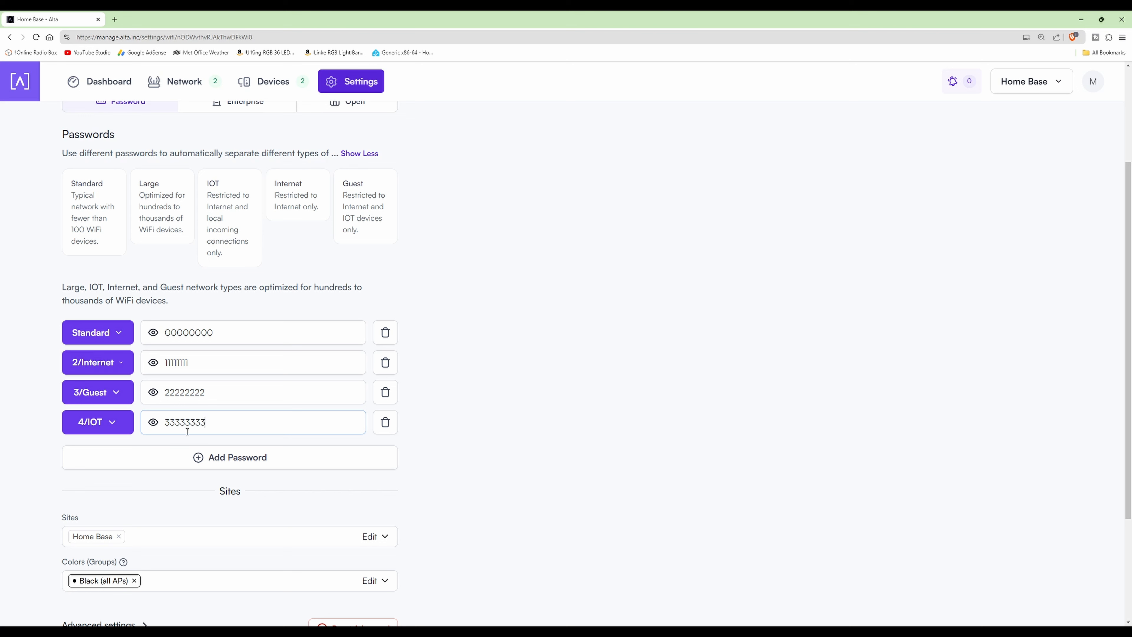
- Save the MTTLab network's password settings and return to the list of WiFi networks
scroll(176, 417, up, 3)
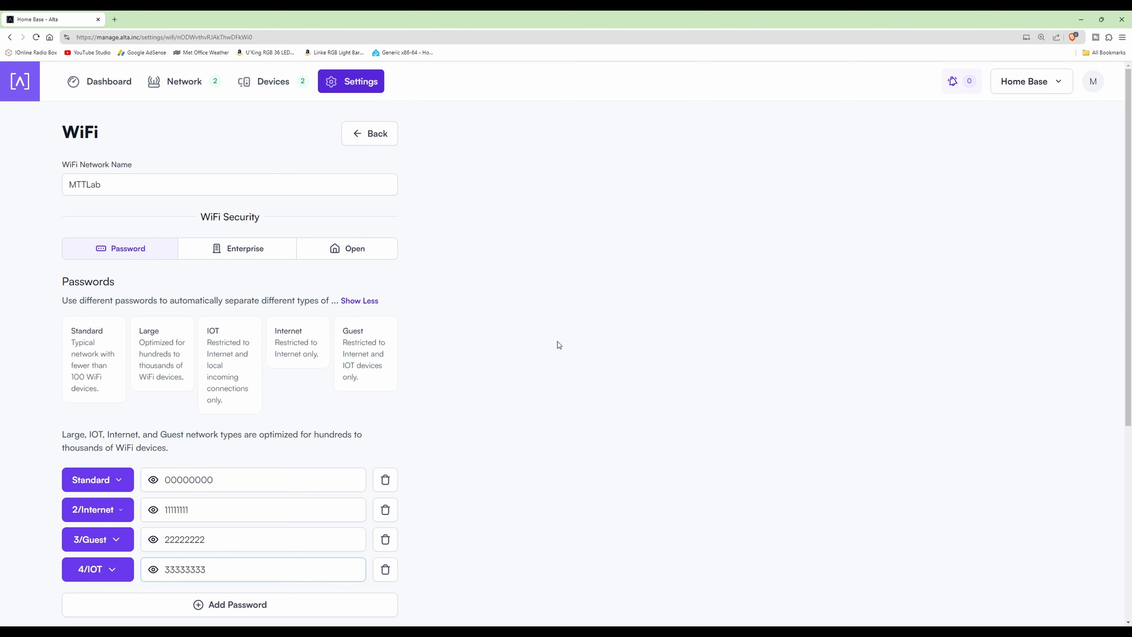
scroll(581, 364, down, 2)
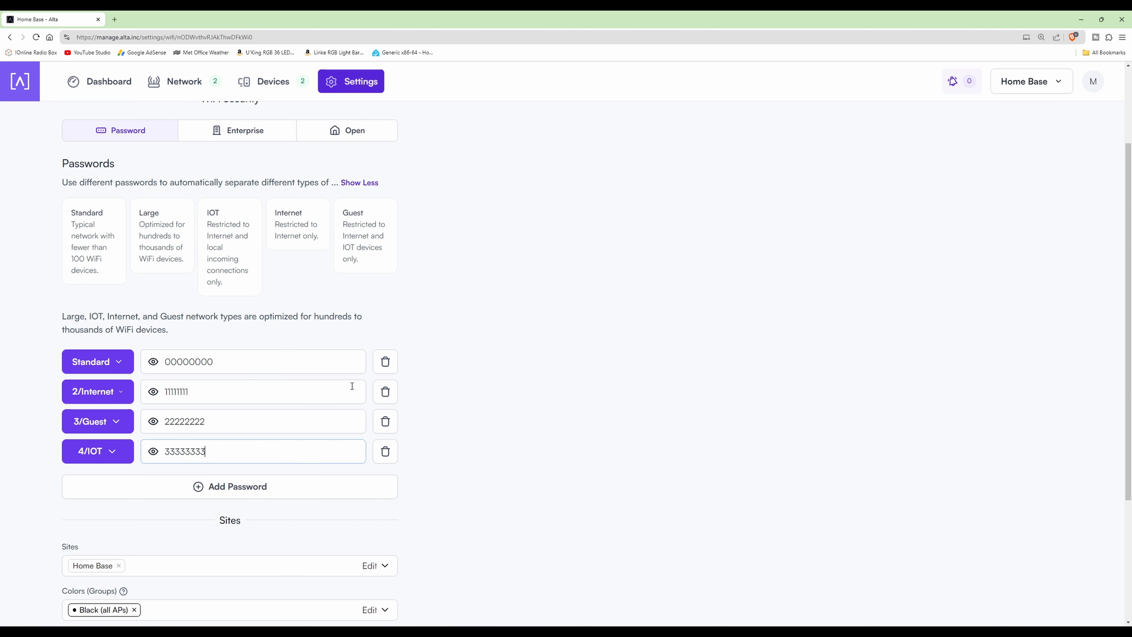
scroll(352, 386, down, 4)
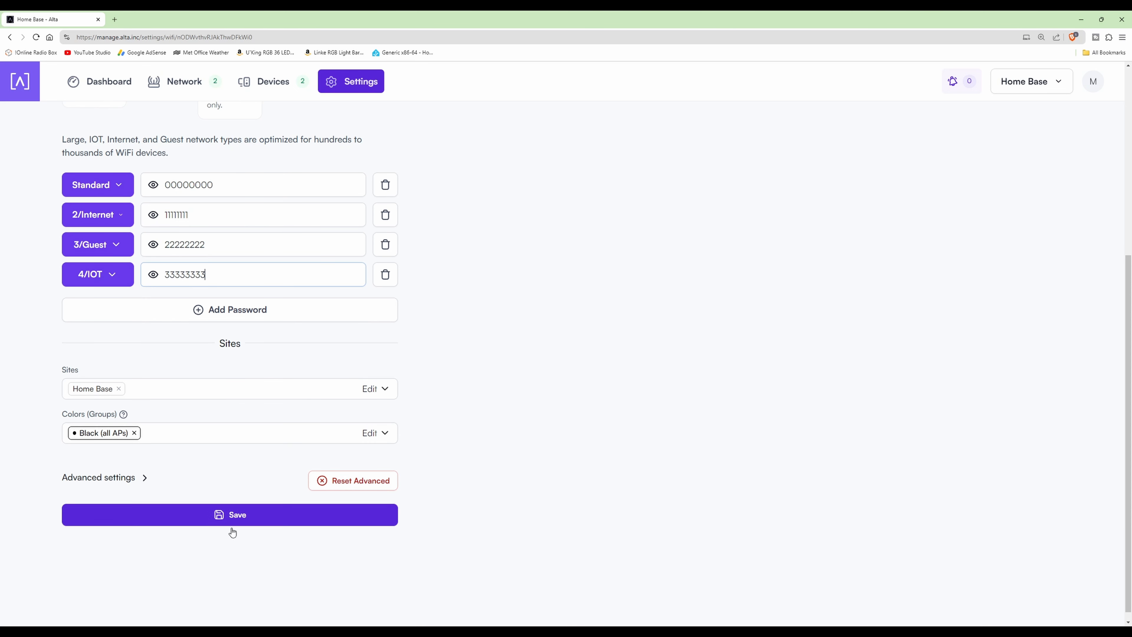
click(247, 520)
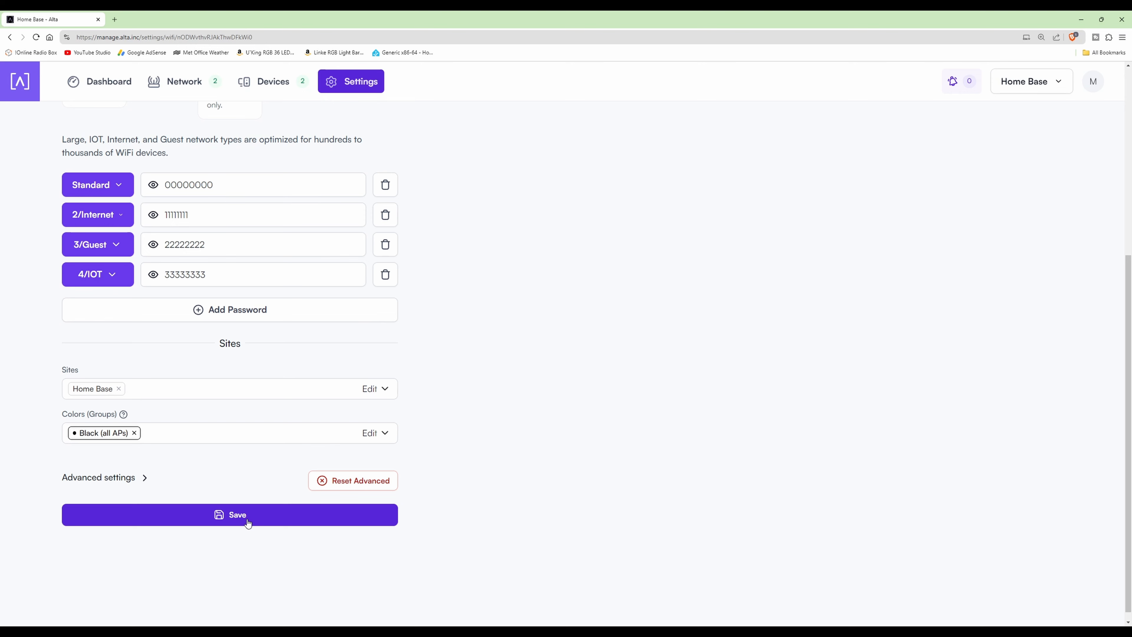
scroll(552, 365, up, 7)
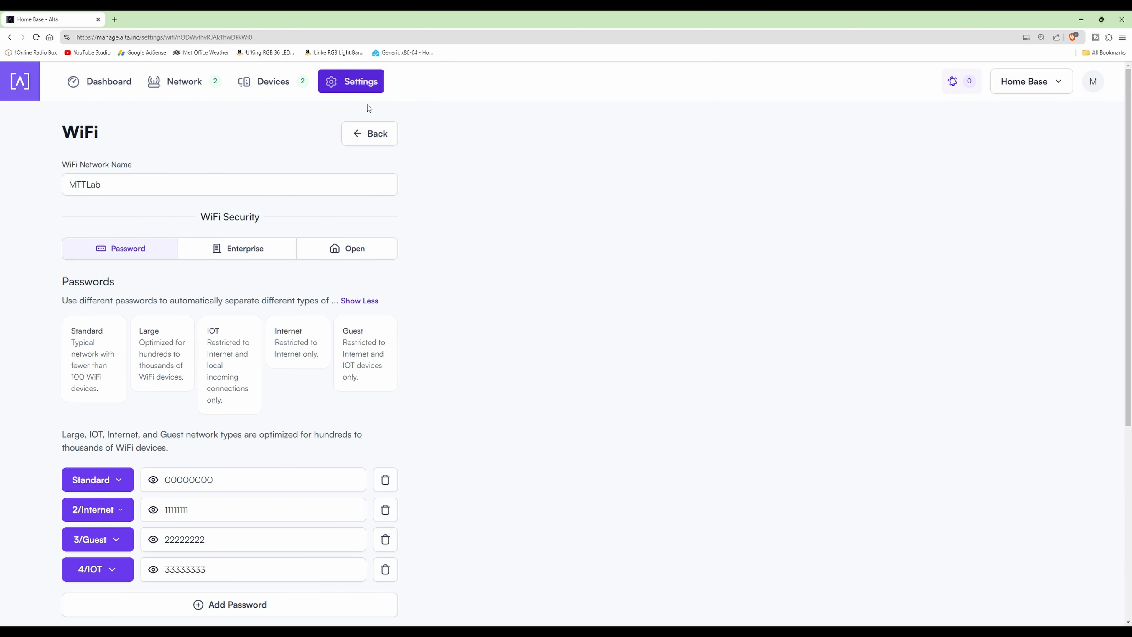
click(392, 135)
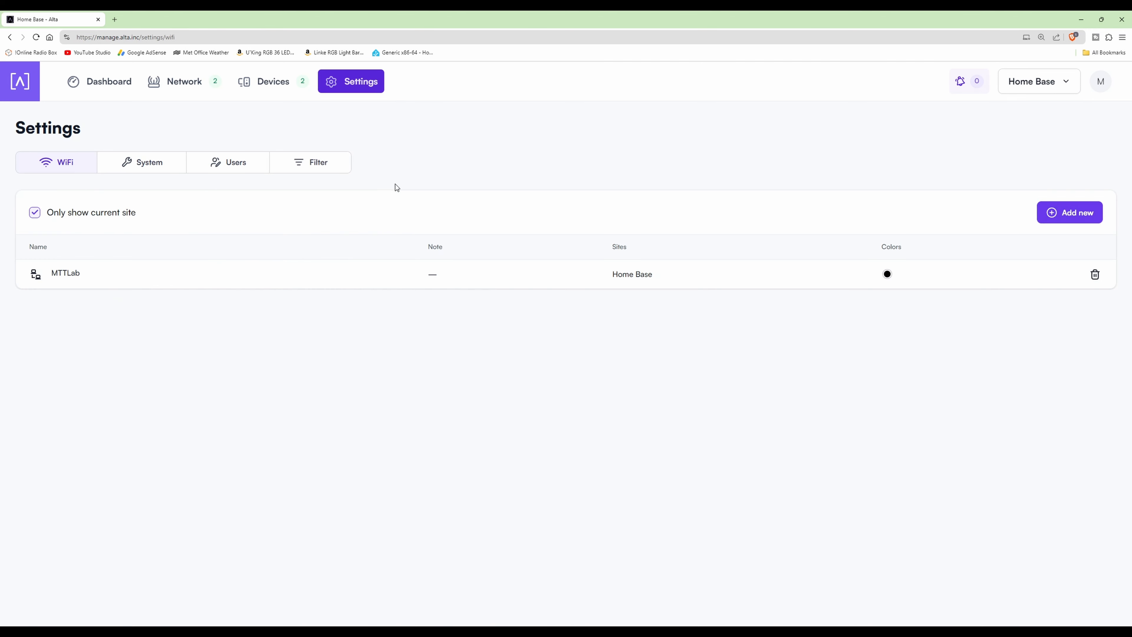
- Reopen the MTTLab network to check its saved password entries, and return to the WiFi list
click(65, 275)
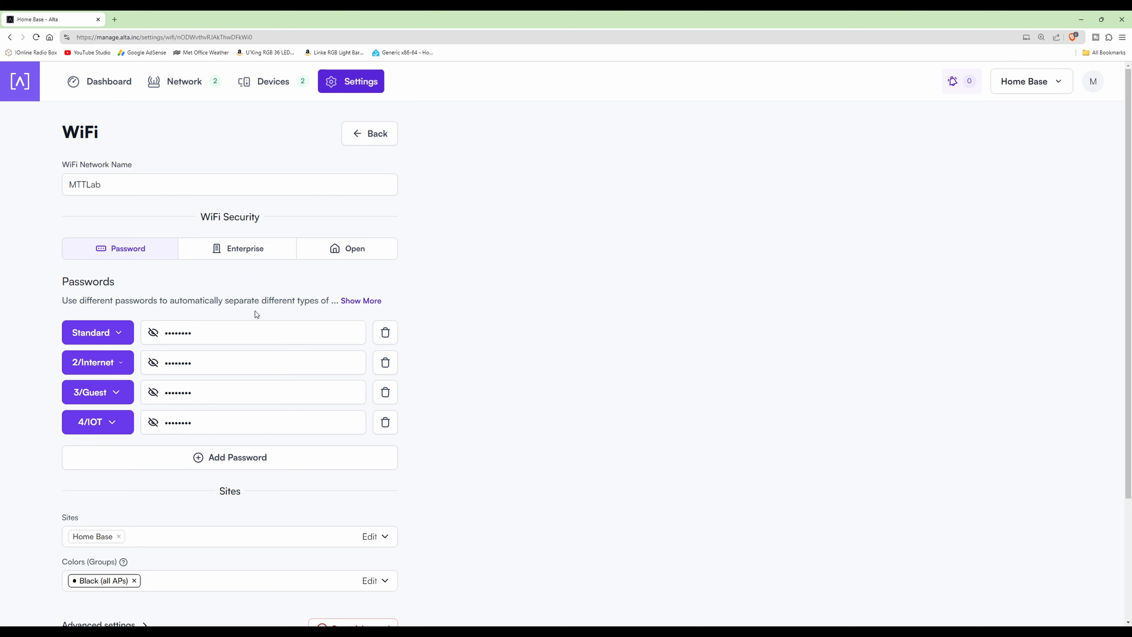
scroll(456, 360, down, 3)
scroll(453, 354, up, 3)
click(379, 135)
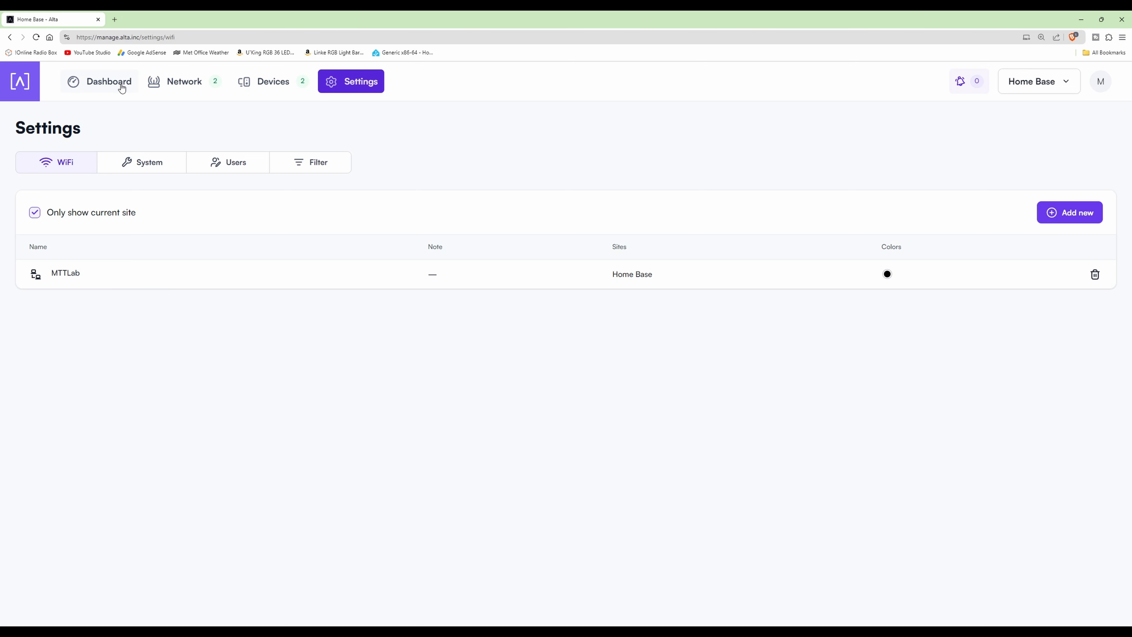
- View the dashboard's real-time network activity and briefly expand the details of the switch and the access point
click(102, 83)
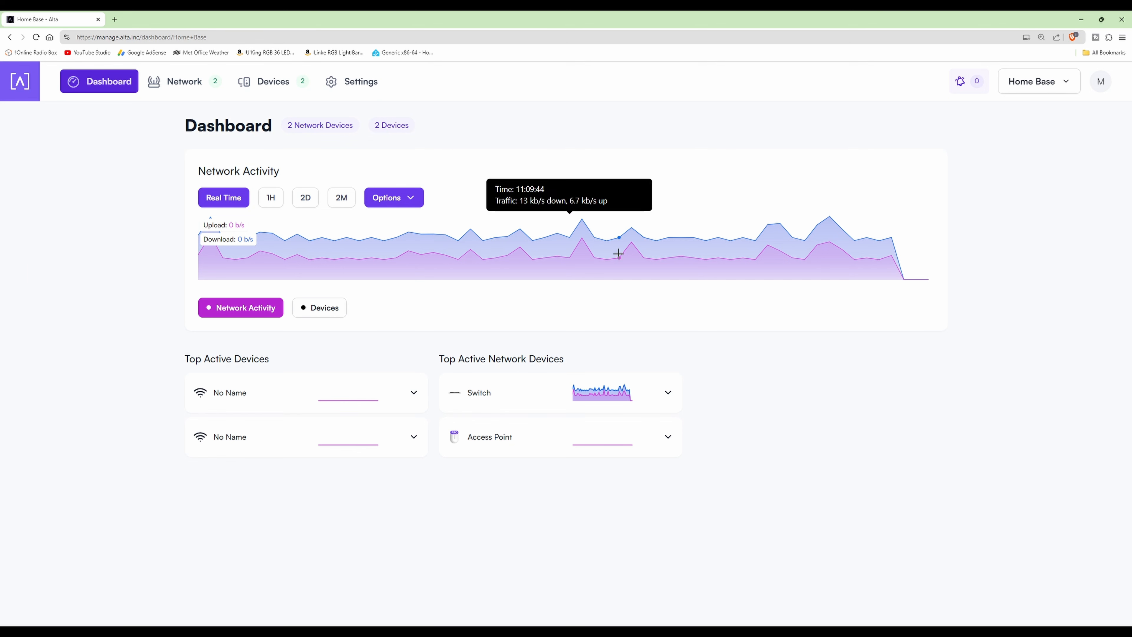
mouse_move(772, 224)
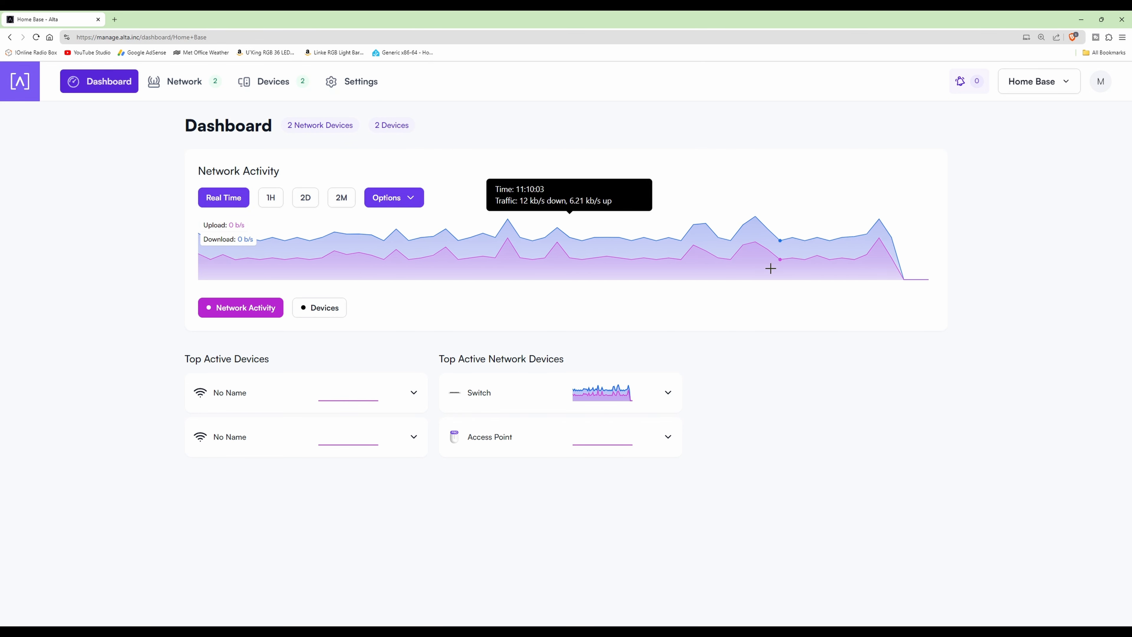
click(669, 395)
click(668, 394)
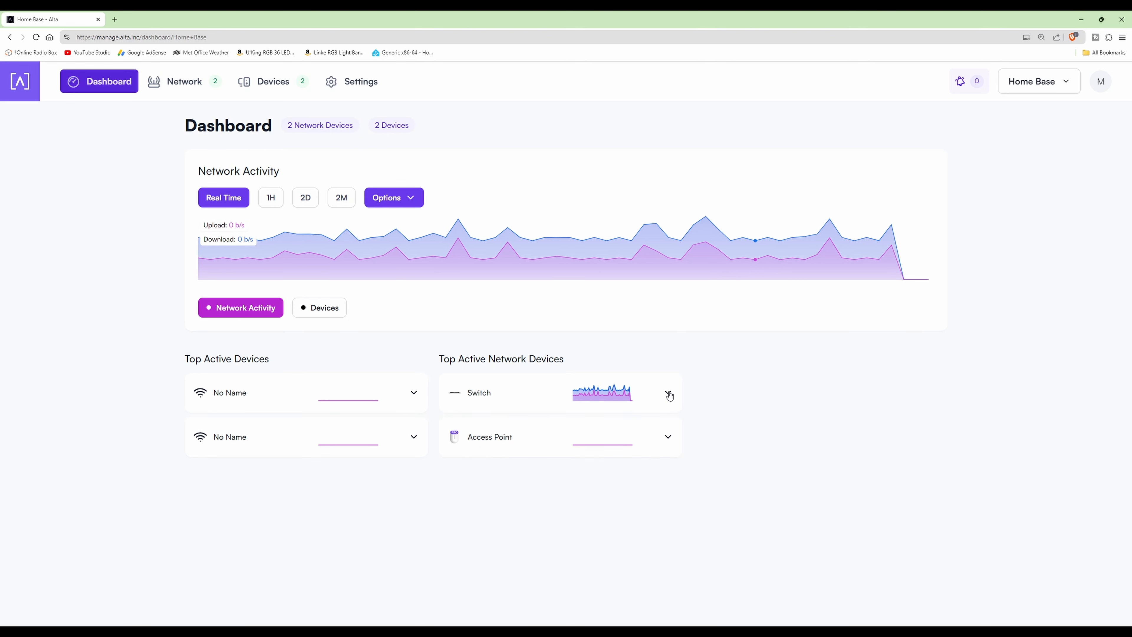
click(668, 437)
click(668, 437)
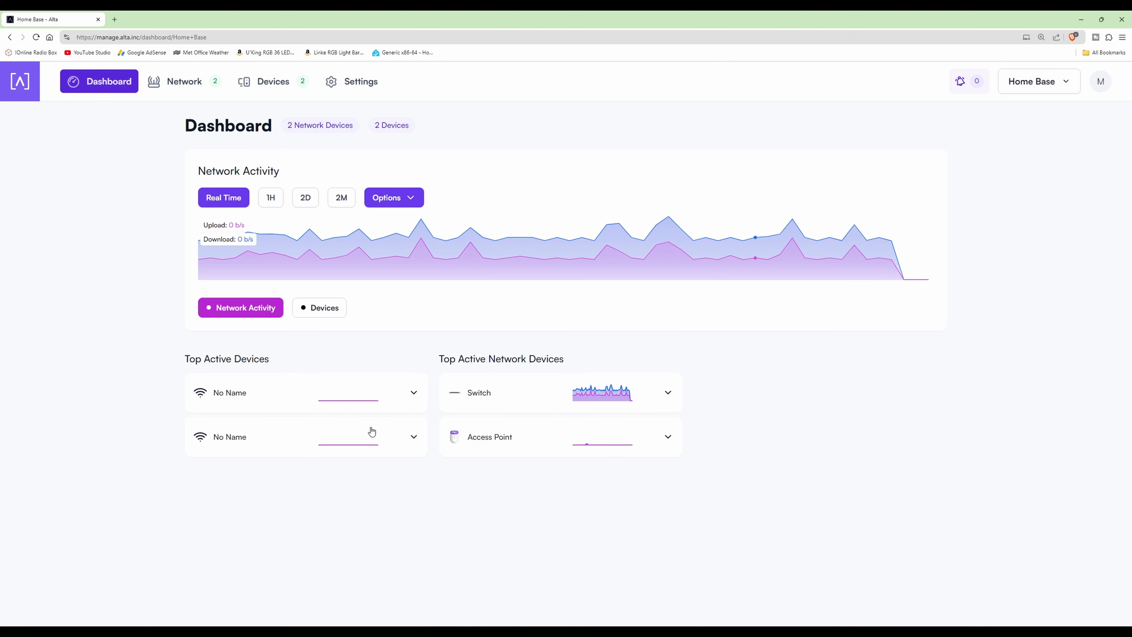